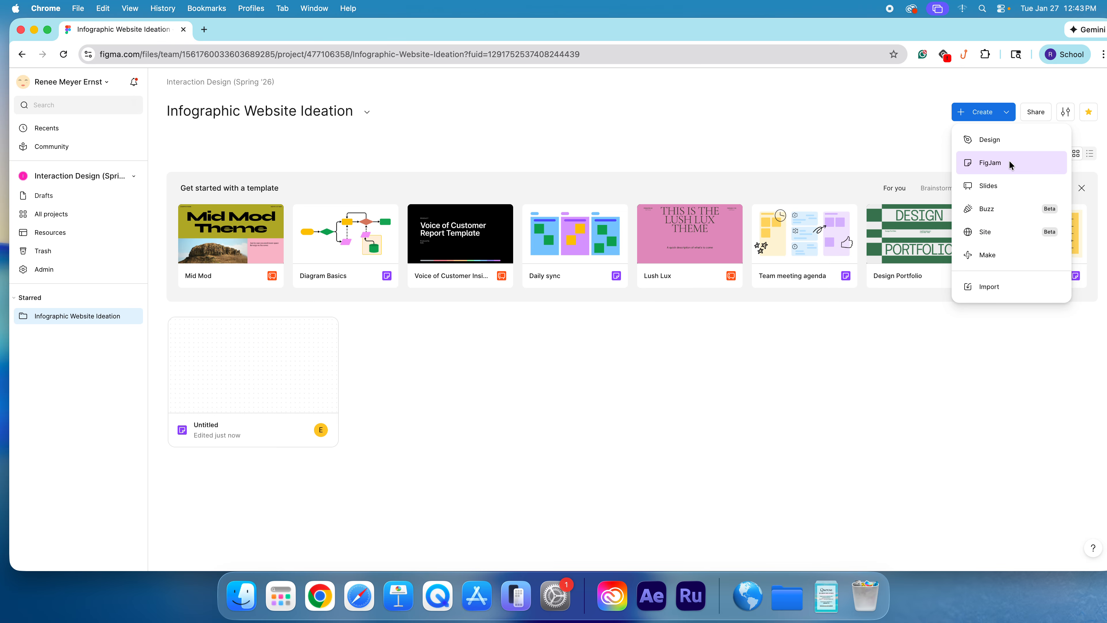
# Create a new FigJam board in the Infographic Website Ideation project and rename it "Student Name"
pyautogui.click(1010, 164)
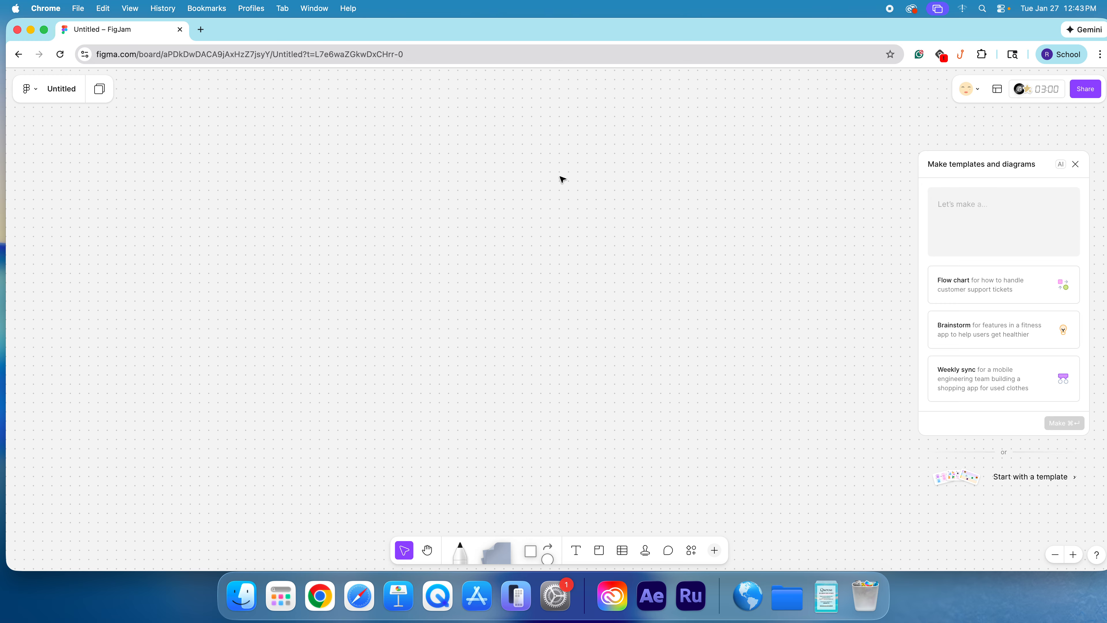
pyautogui.click(63, 90)
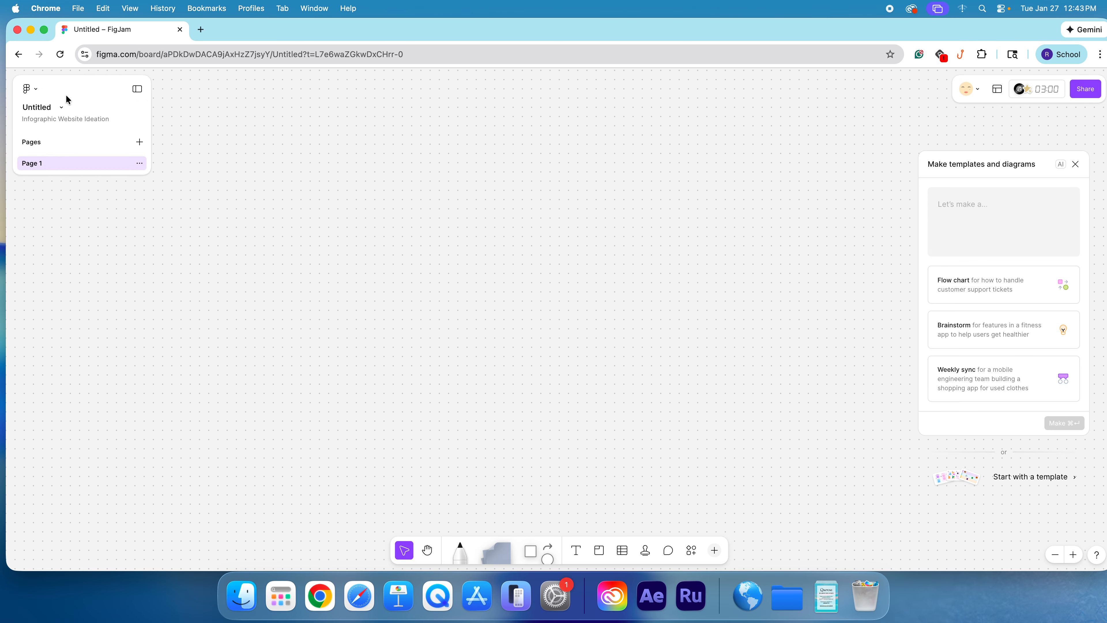
pyautogui.click(51, 109)
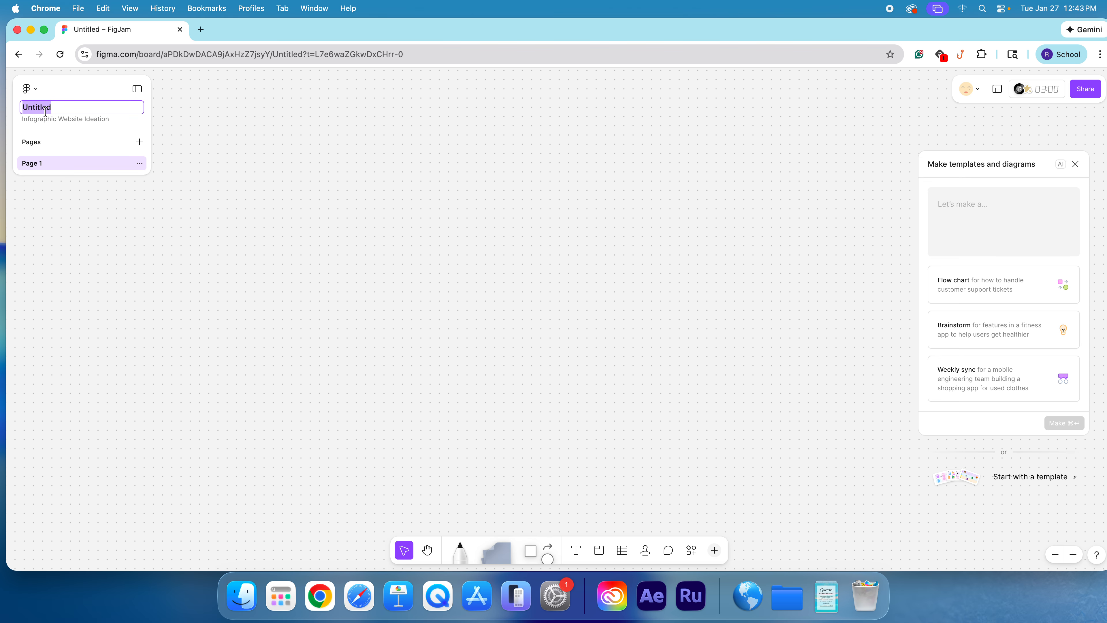
pyautogui.write('STudent Name')
pyautogui.click(148, 238)
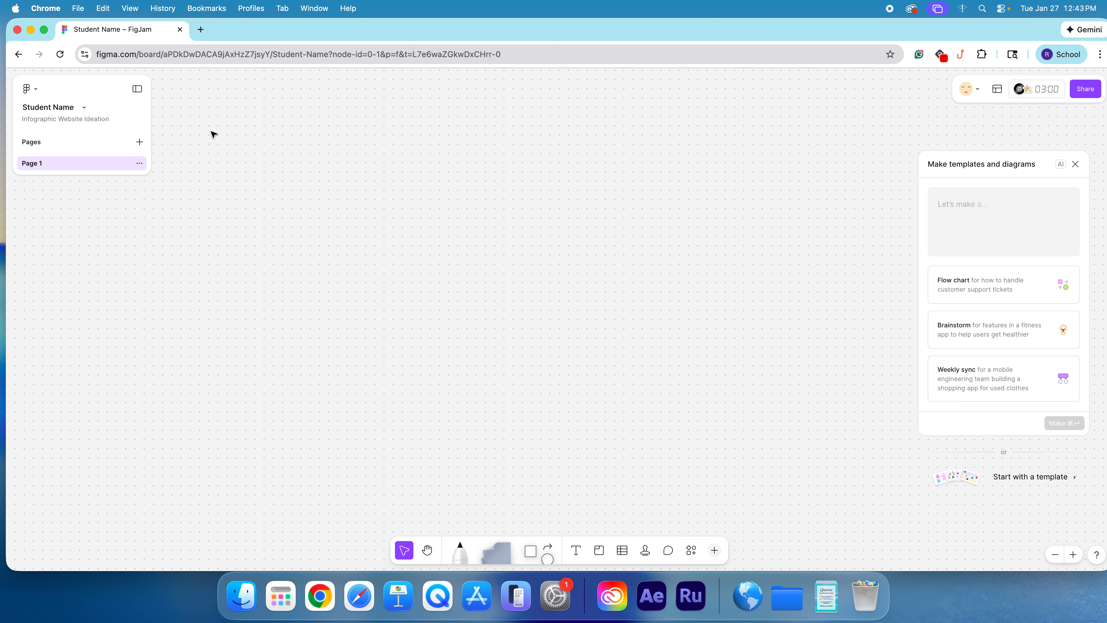
pyautogui.click(28, 89)
pyautogui.click(31, 89)
pyautogui.click(84, 108)
pyautogui.click(85, 112)
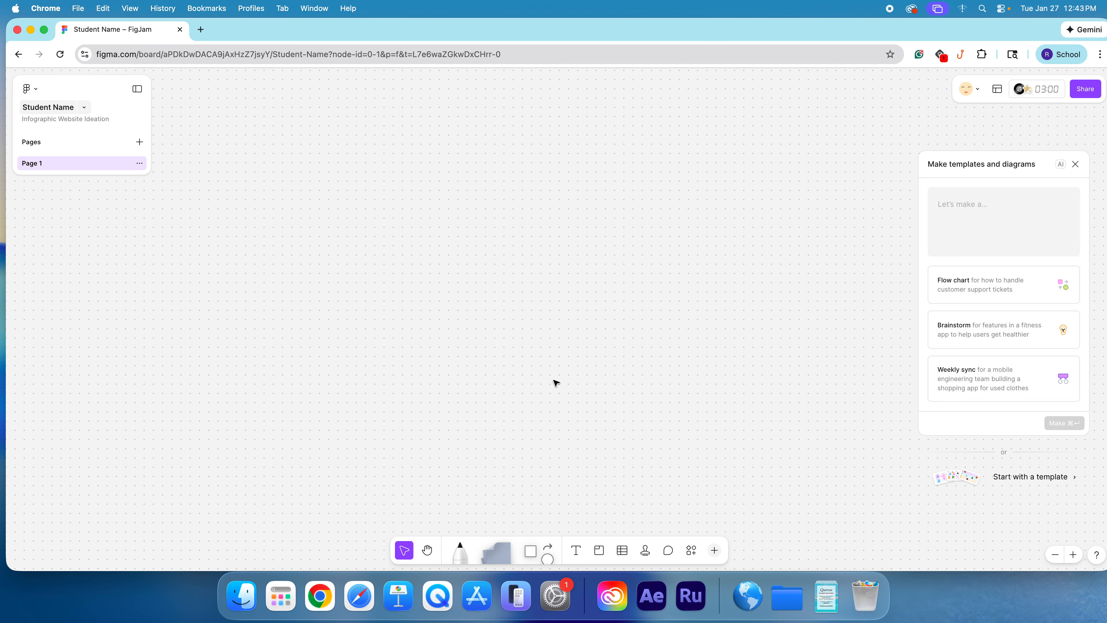
pyautogui.press('h')
pyautogui.press('v')
# Reposition the browser window and expand it to fill the screen so the whole board is in view
pyautogui.moveTo(1104, 570); pyautogui.dragTo(1066, 519)
pyautogui.moveTo(1065, 567); pyautogui.dragTo(876, 548)
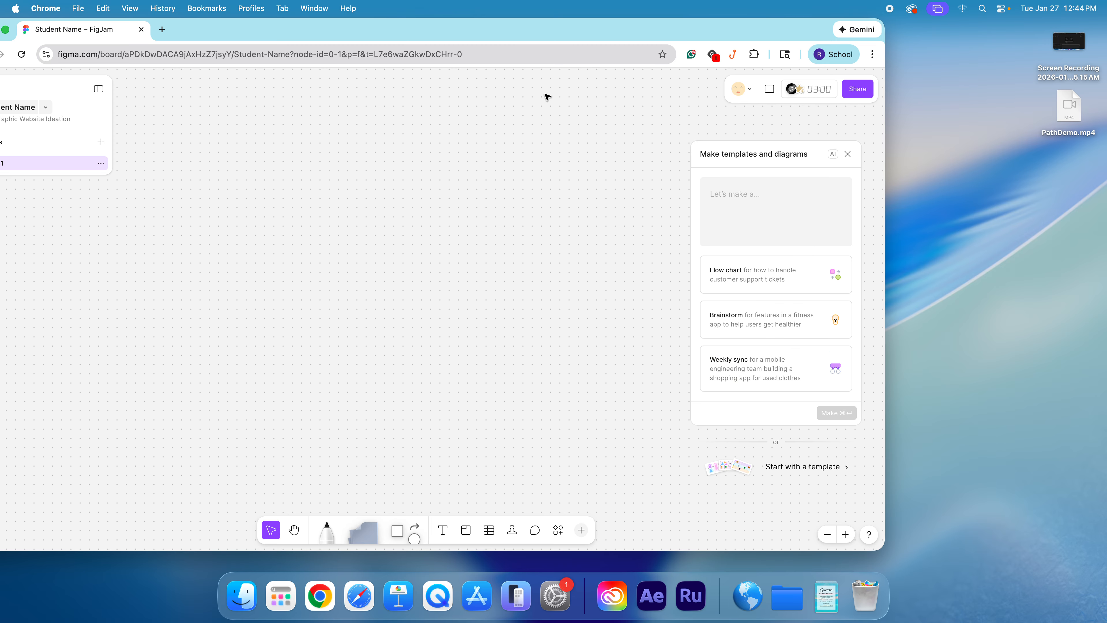
pyautogui.doubleClick(494, 28)
# Add a text box near the board's upper-left area reading "Add some text.", a blank line and "Here's a Link"
pyautogui.click(570, 550)
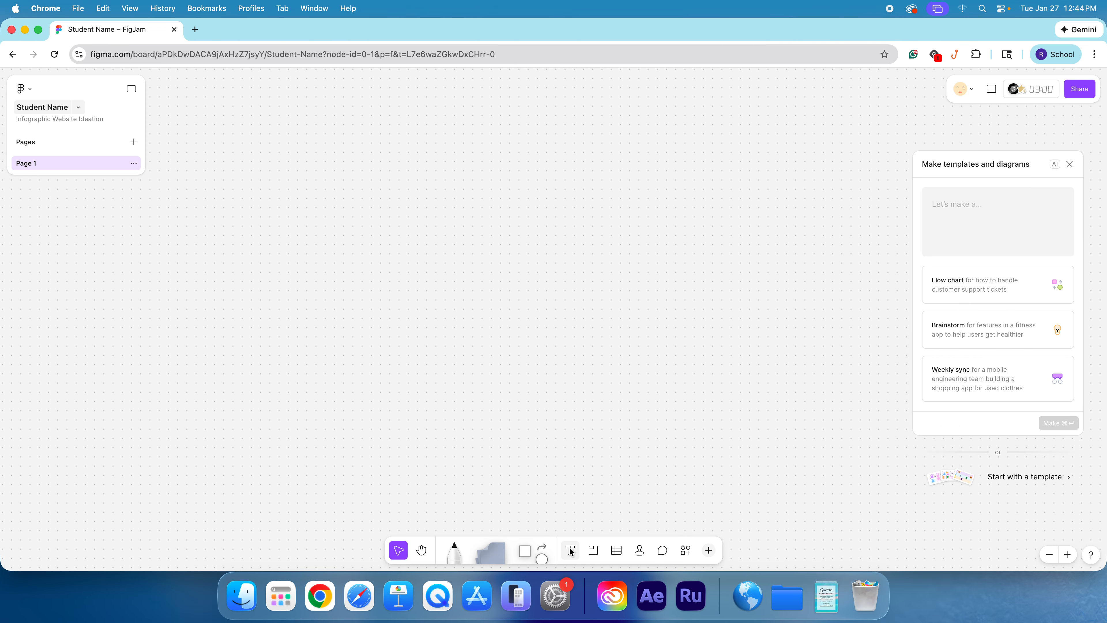
pyautogui.moveTo(233, 161); pyautogui.dragTo(416, 254)
pyautogui.write('Add some text.')
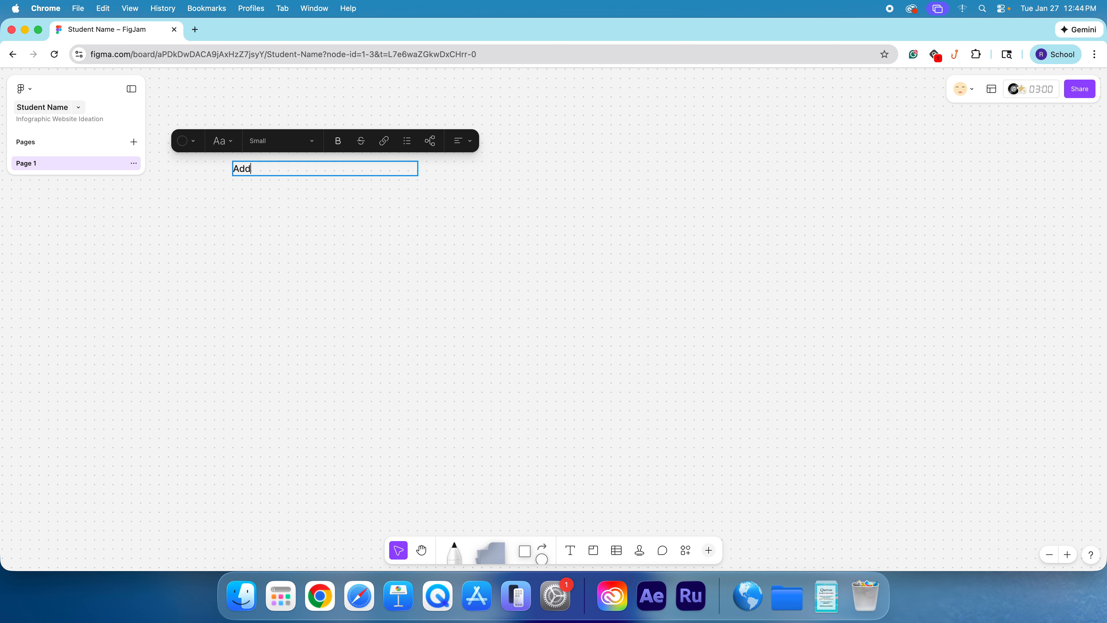
pyautogui.press('Return')
pyautogui.press('Return')
pyautogui.write('He')
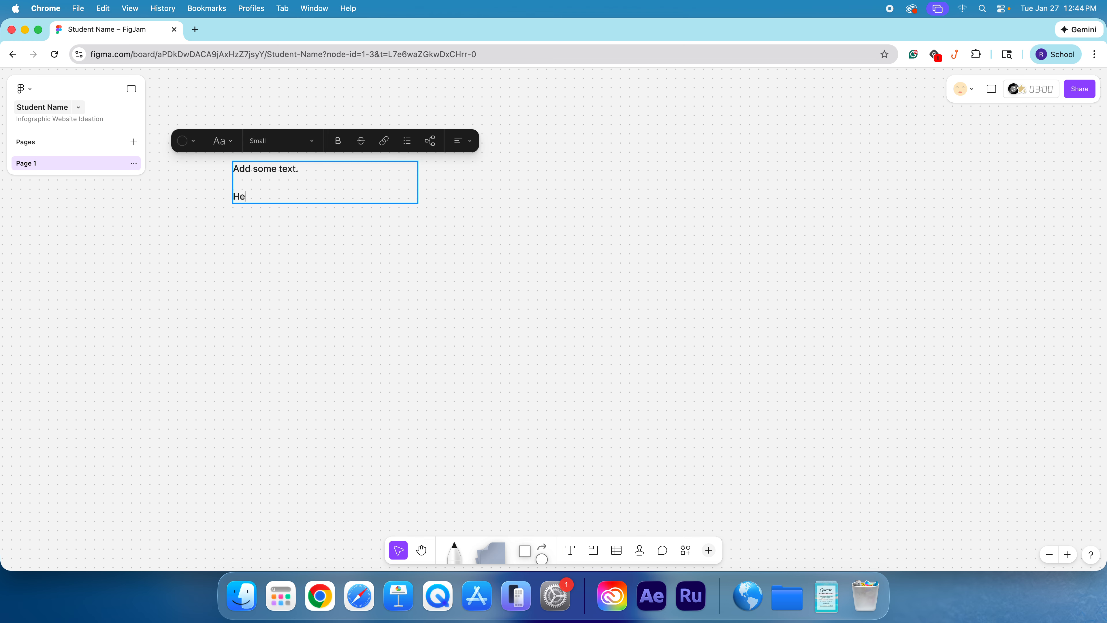
pyautogui.write("re's a Link")
pyautogui.moveTo(291, 195); pyautogui.dragTo(241, 192)
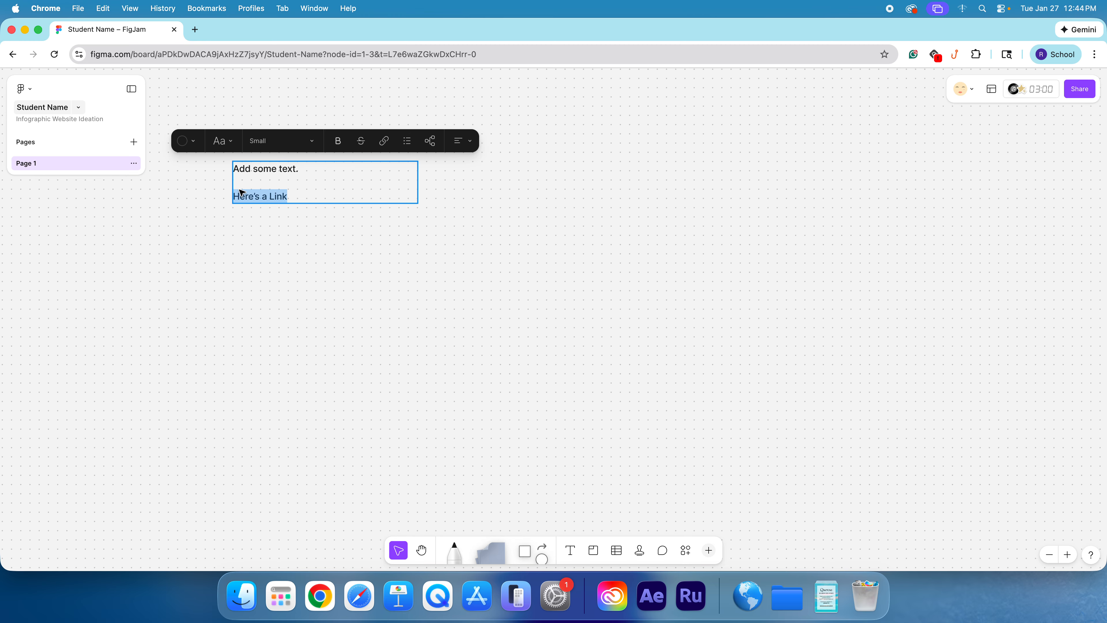
pyautogui.click(384, 142)
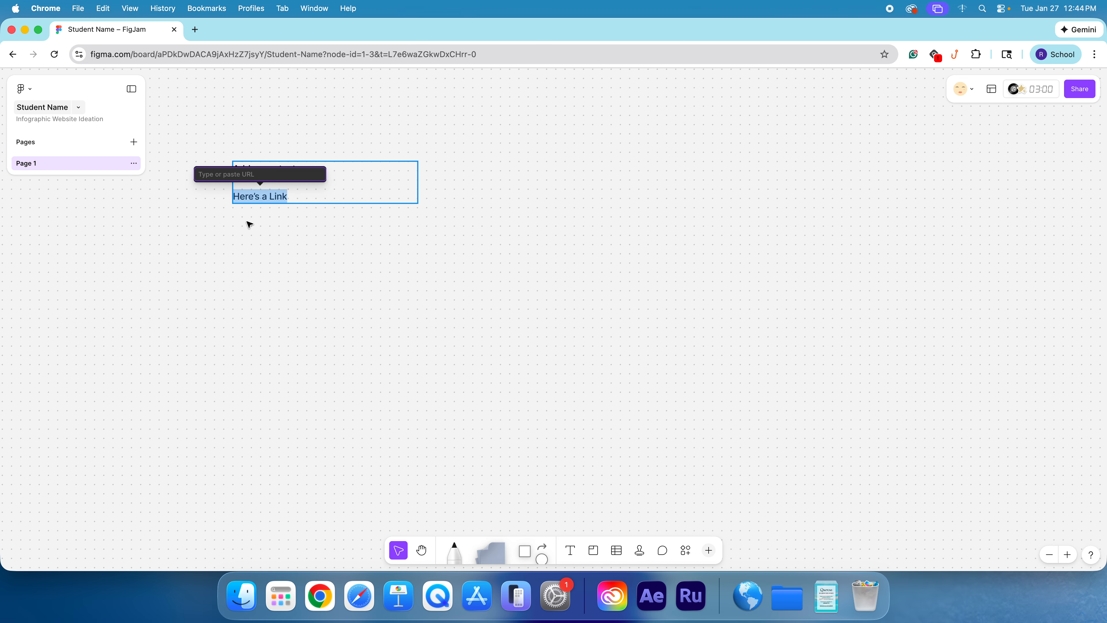
pyautogui.press('Escape')
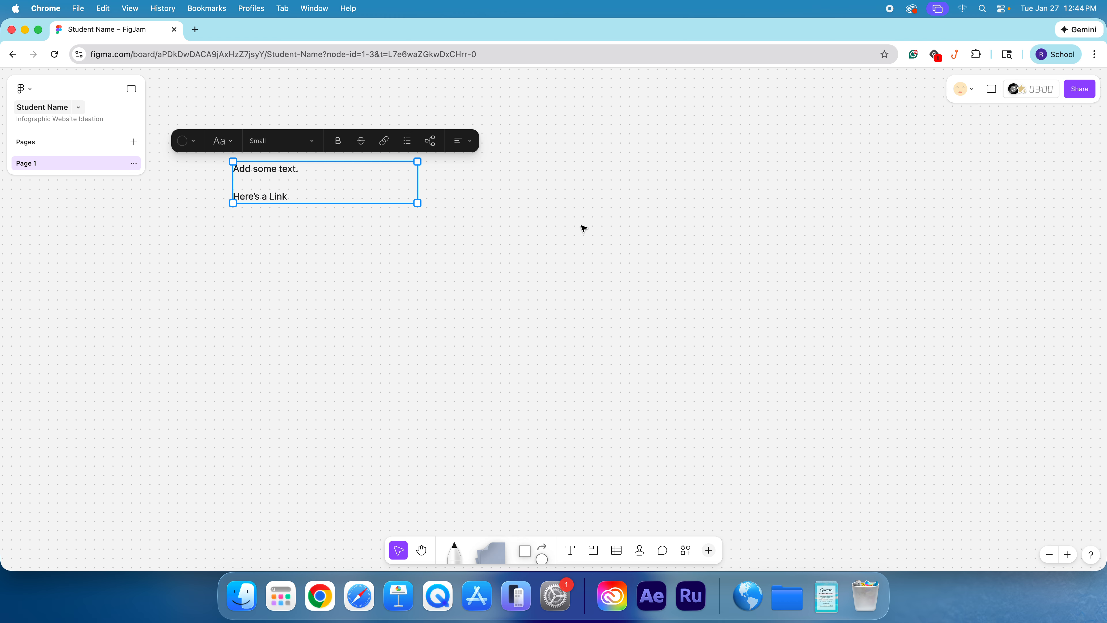
# Draw a straight horizontal arrow pointing right, beside the "Add some text." text box
pyautogui.click(525, 556)
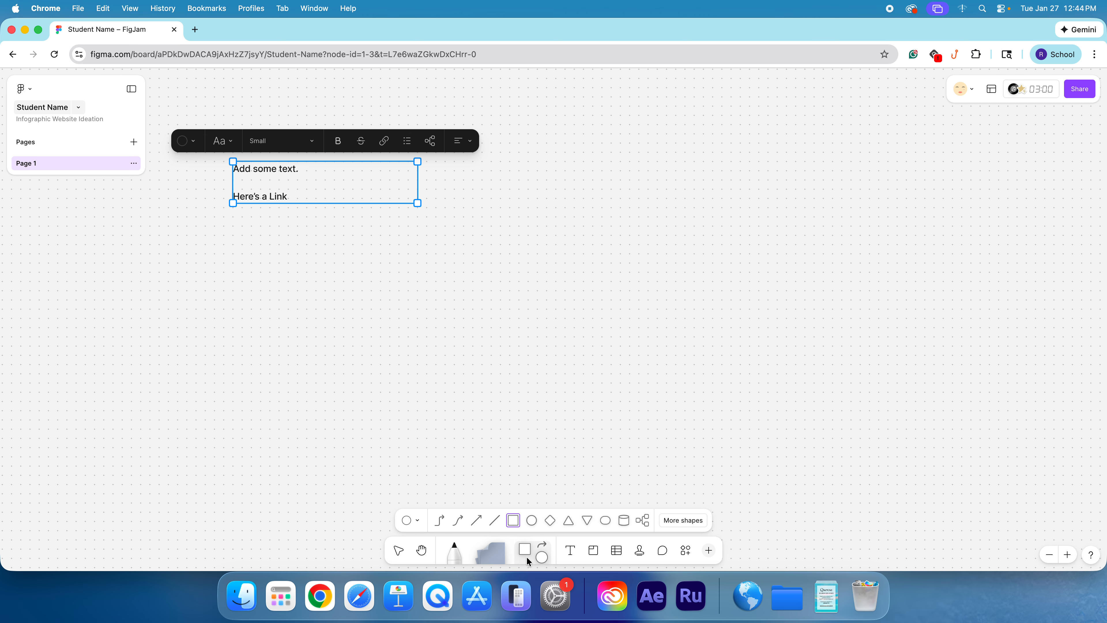
pyautogui.click(477, 521)
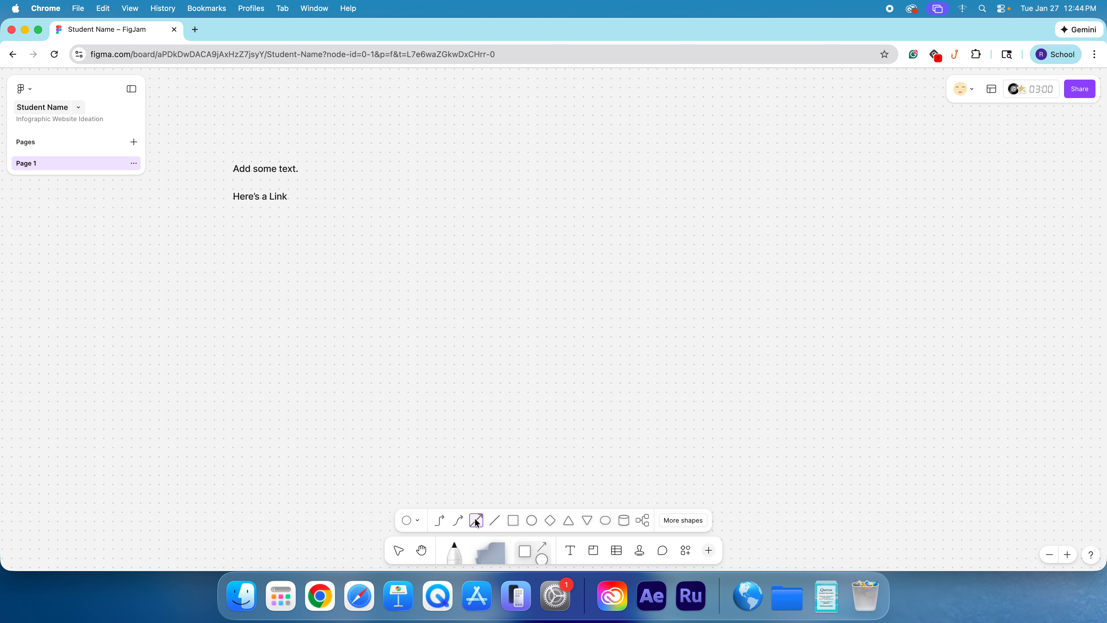
pyautogui.moveTo(355, 188); pyautogui.dragTo(478, 193)
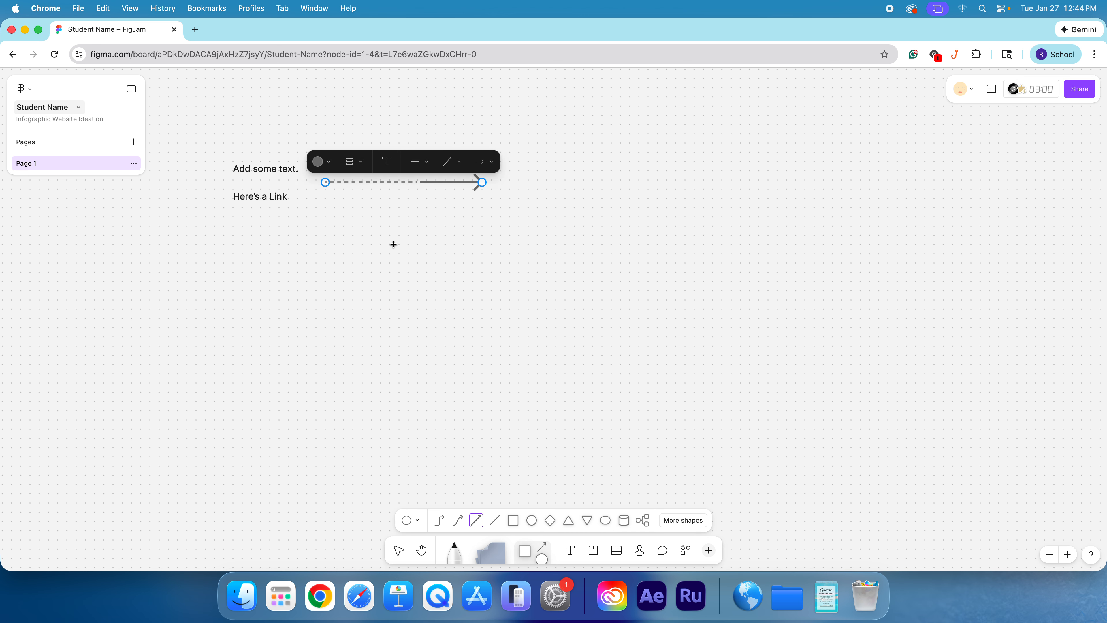
# Draw a circle just past the arrowhead and label it "Idea 1"
pyautogui.click(531, 521)
pyautogui.moveTo(517, 160); pyautogui.dragTo(575, 218)
pyautogui.write('Idea 1')
pyautogui.scroll(-2, 594, 250)
pyautogui.click(595, 249)
pyautogui.press('space')
pyautogui.moveTo(400, 195)
pyautogui.mouseDown()
pyautogui.moveTo(393, 262)
pyautogui.moveTo(363, 289)
pyautogui.mouseUp()
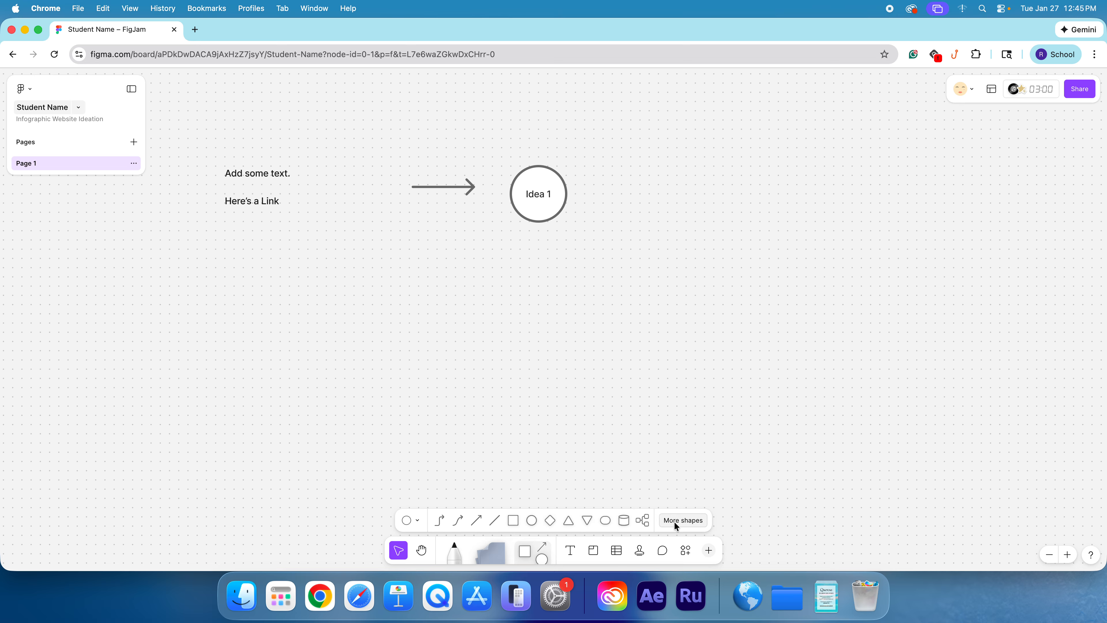
# Draw a purple circle to the right of the "Idea 1" circle and label it "Idea 2"
pyautogui.click(531, 551)
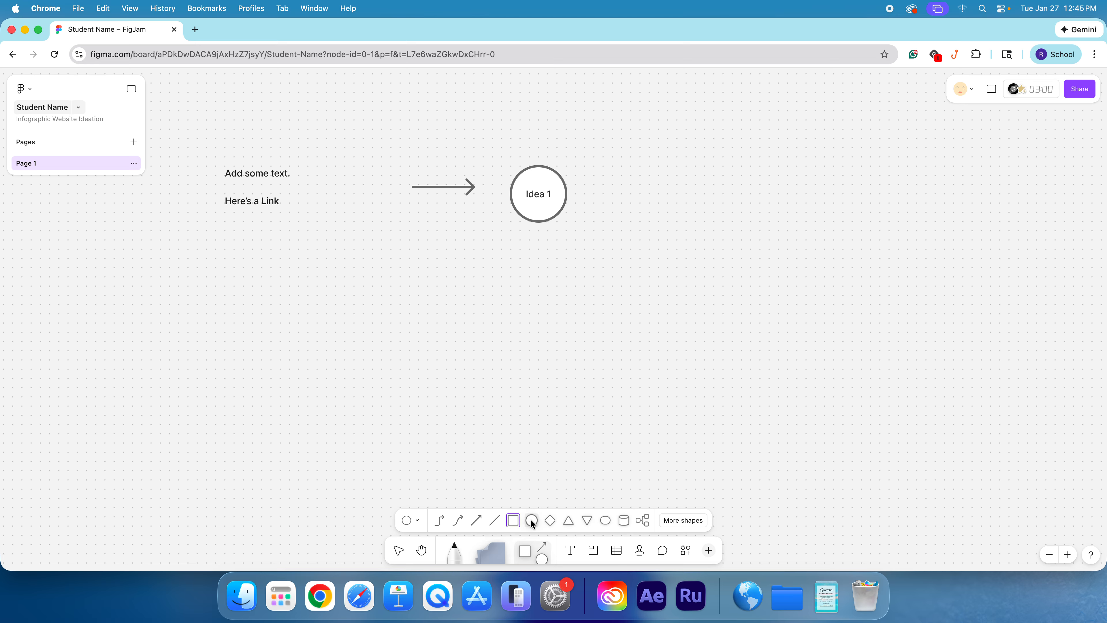
pyautogui.click(412, 520)
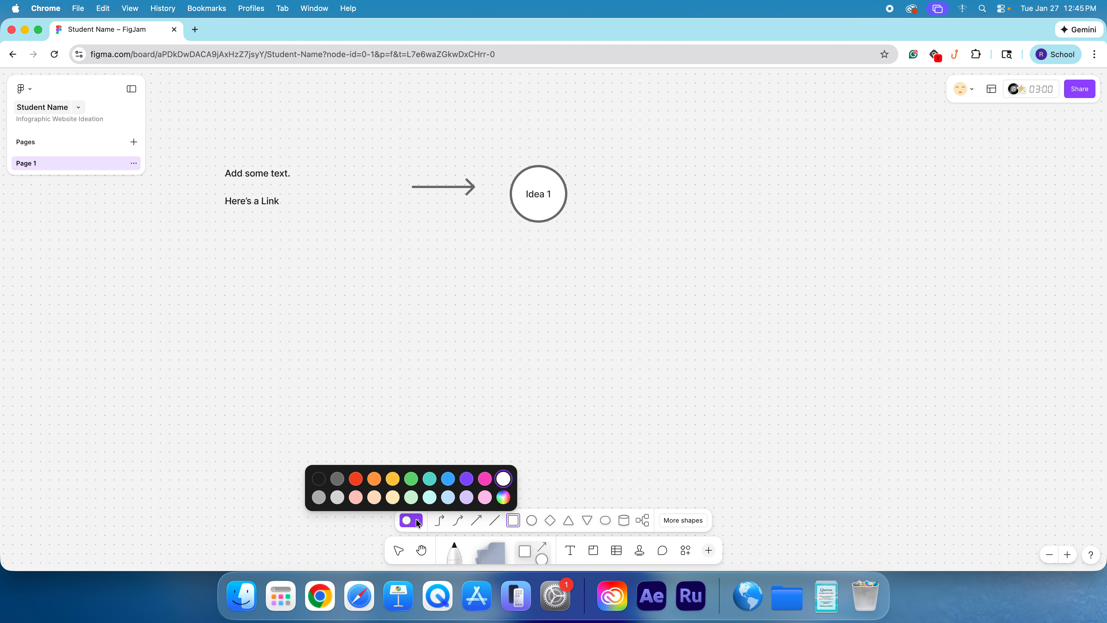
pyautogui.click(417, 521)
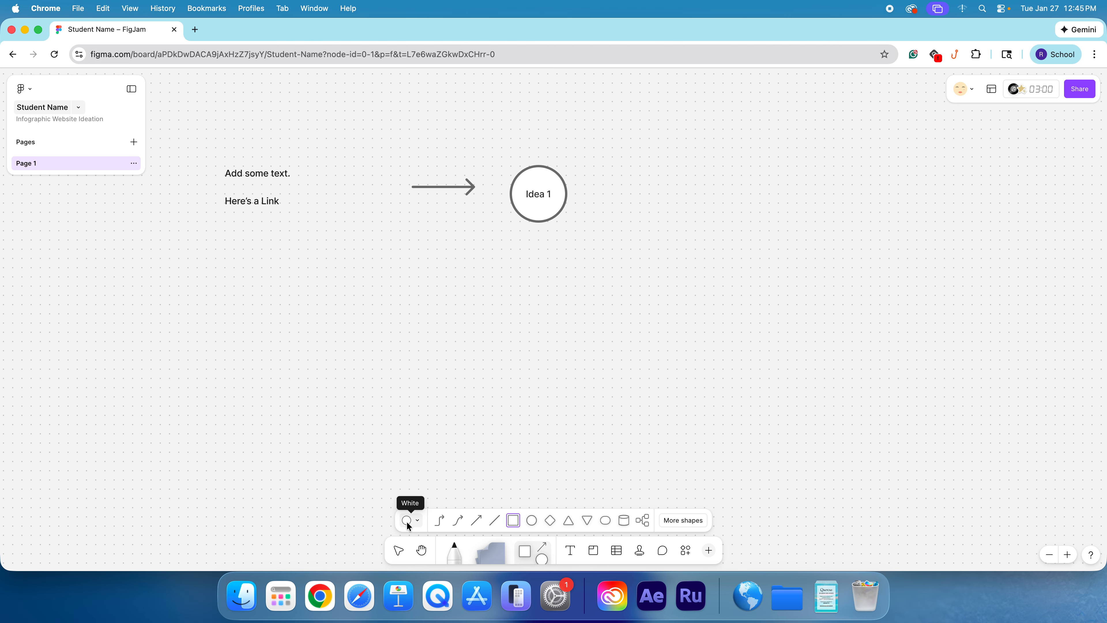
pyautogui.click(405, 524)
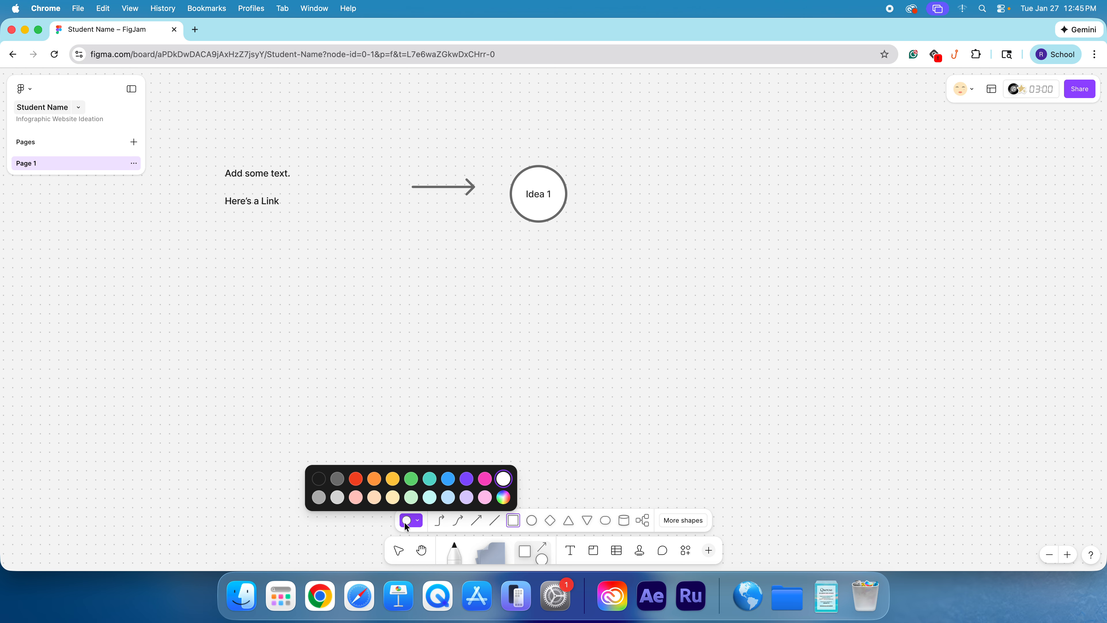
pyautogui.click(467, 478)
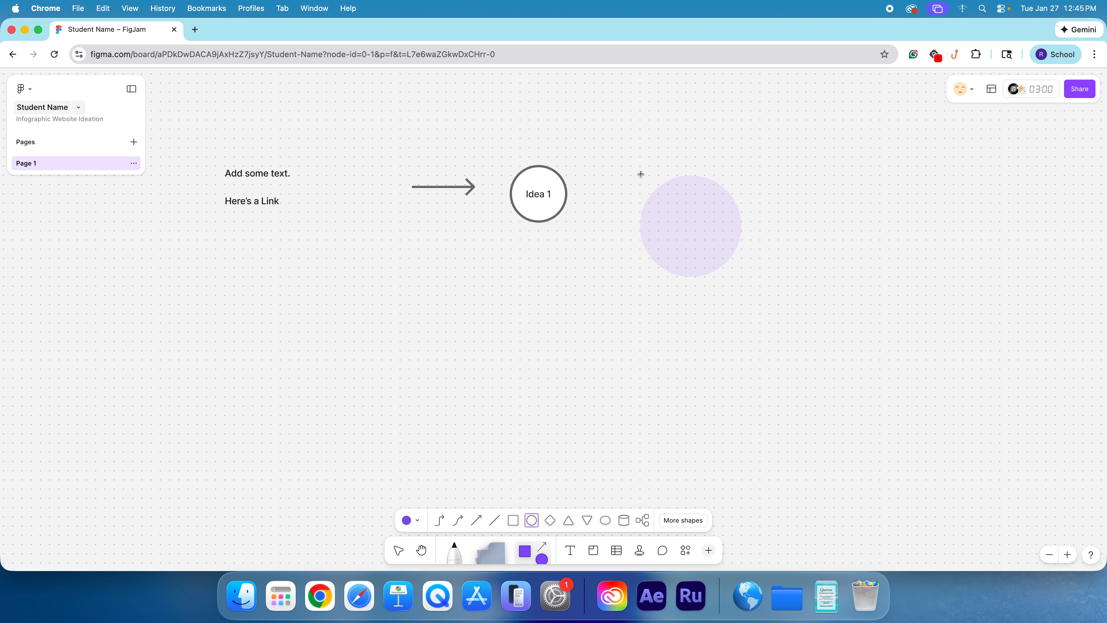
pyautogui.moveTo(640, 174); pyautogui.dragTo(689, 223)
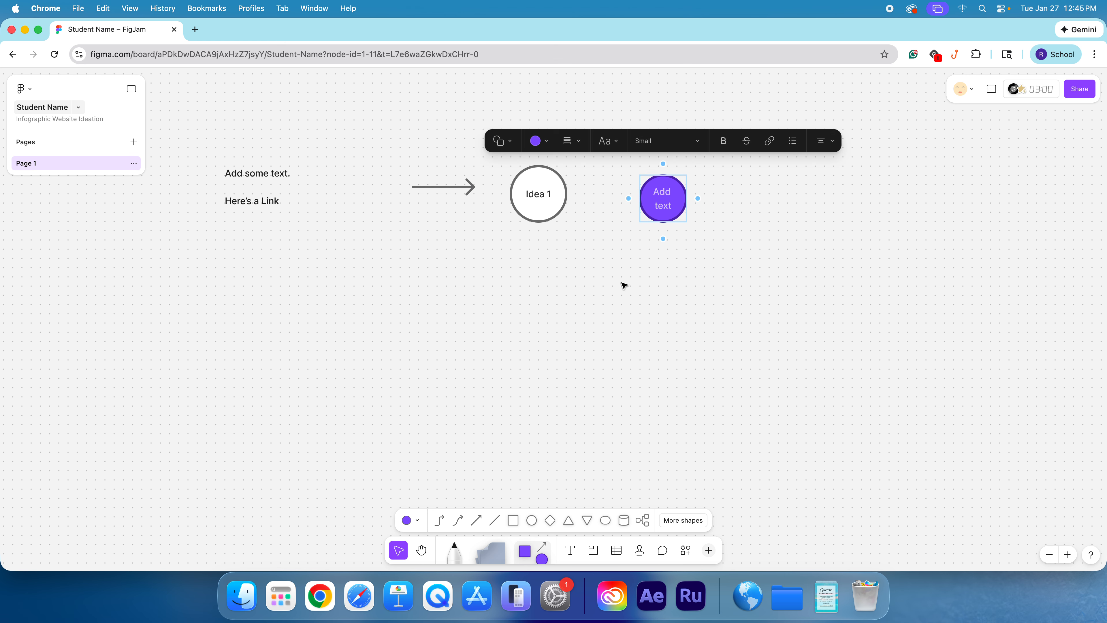
pyautogui.write('Idea 2')
pyautogui.press('Return')
pyautogui.press('BackSpace')
# Change the "Idea 2" circle's fill to blue and set its border to None
pyautogui.click(539, 141)
pyautogui.click(575, 195)
pyautogui.click(572, 141)
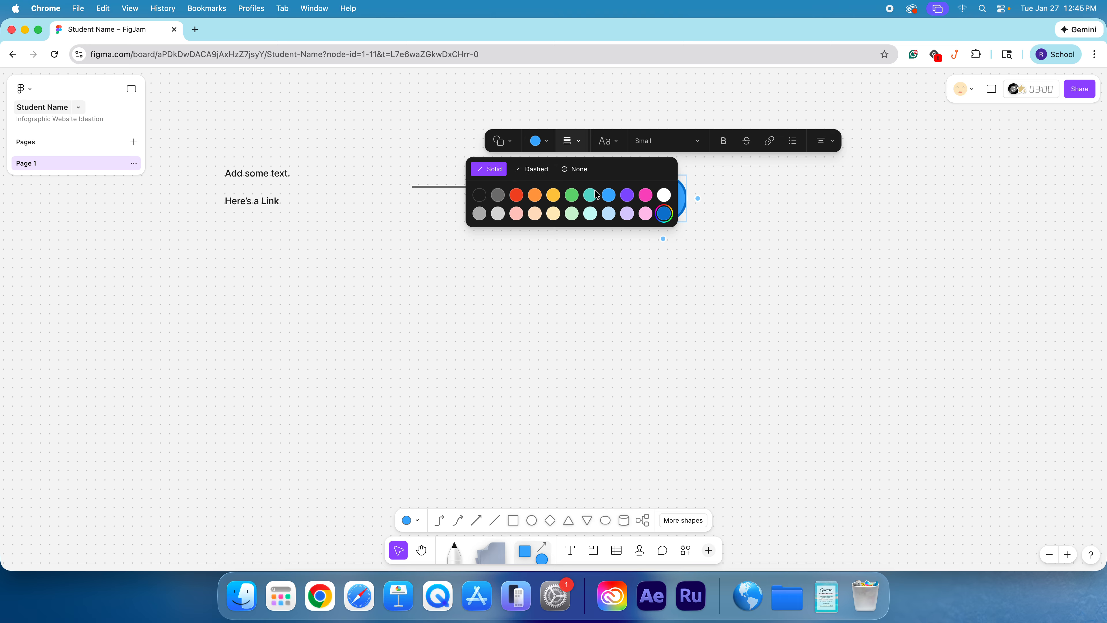
pyautogui.click(510, 144)
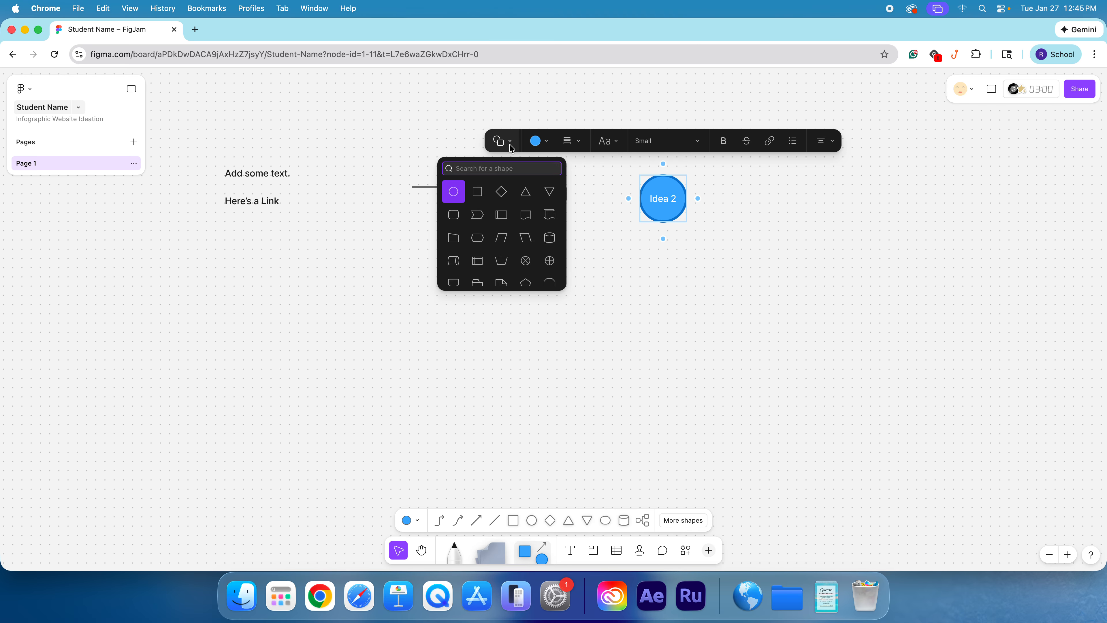
pyautogui.click(511, 147)
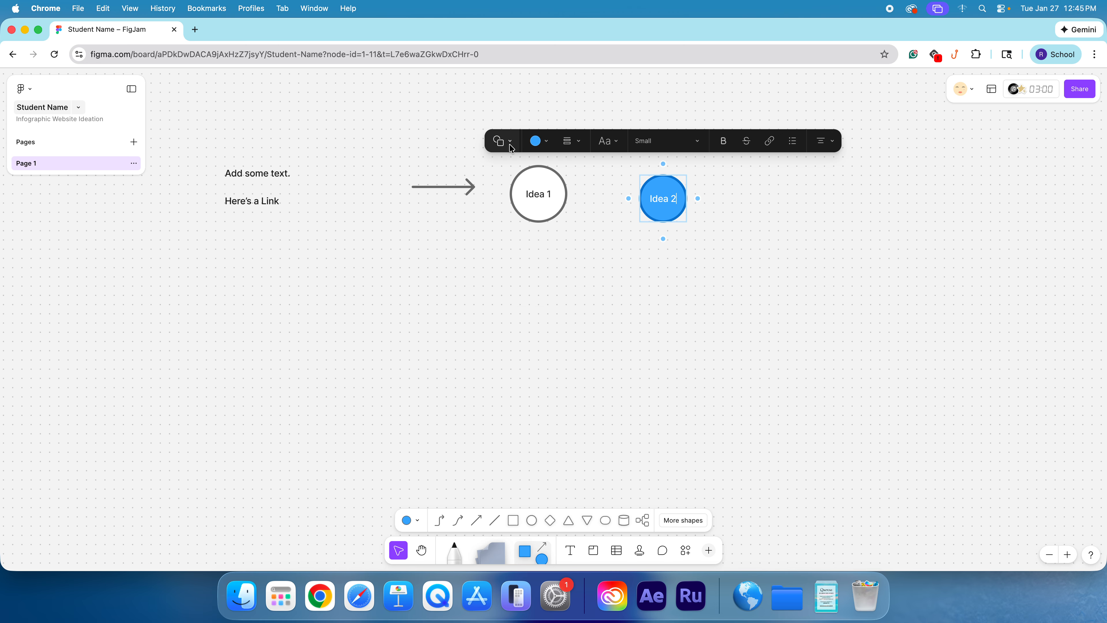
pyautogui.click(568, 145)
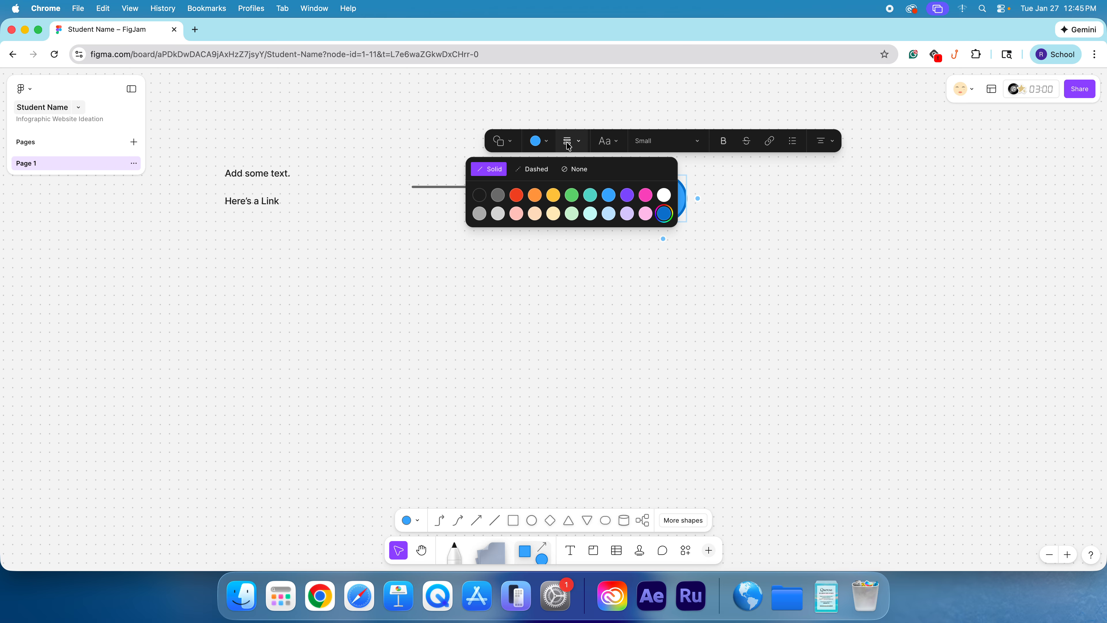
pyautogui.click(577, 170)
pyautogui.click(787, 252)
# Move the "Idea 2" circle closer to the "Idea 1" circle and align the two horizontally
pyautogui.moveTo(669, 187); pyautogui.dragTo(647, 210)
pyautogui.click(716, 219)
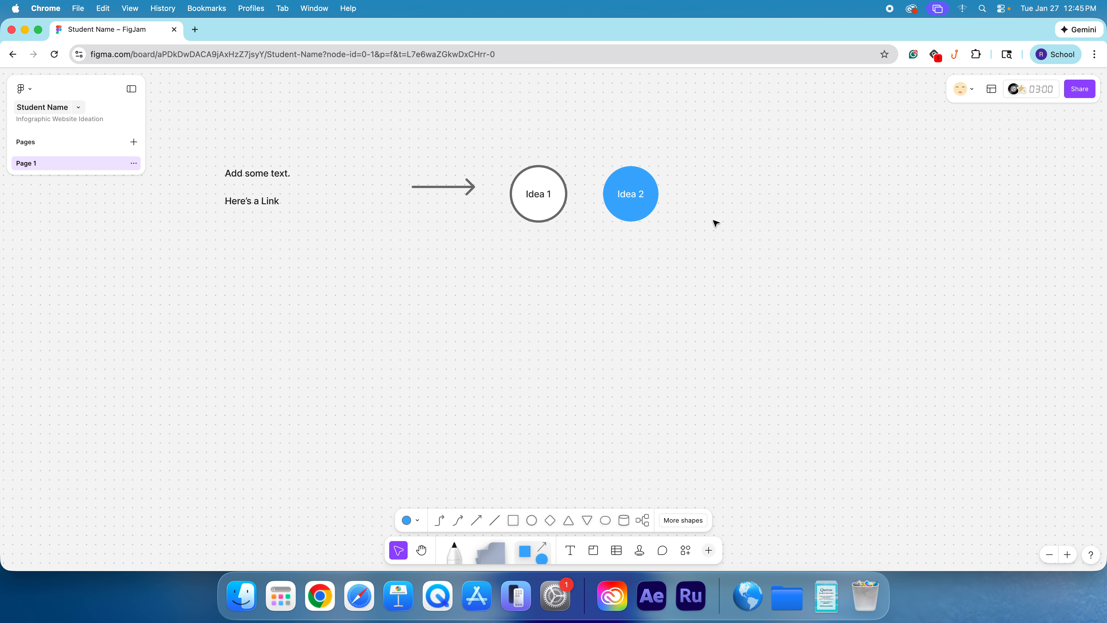
# Examine the connector, basic, flowchart and advanced shapes available in the full shape library
pyautogui.click(694, 525)
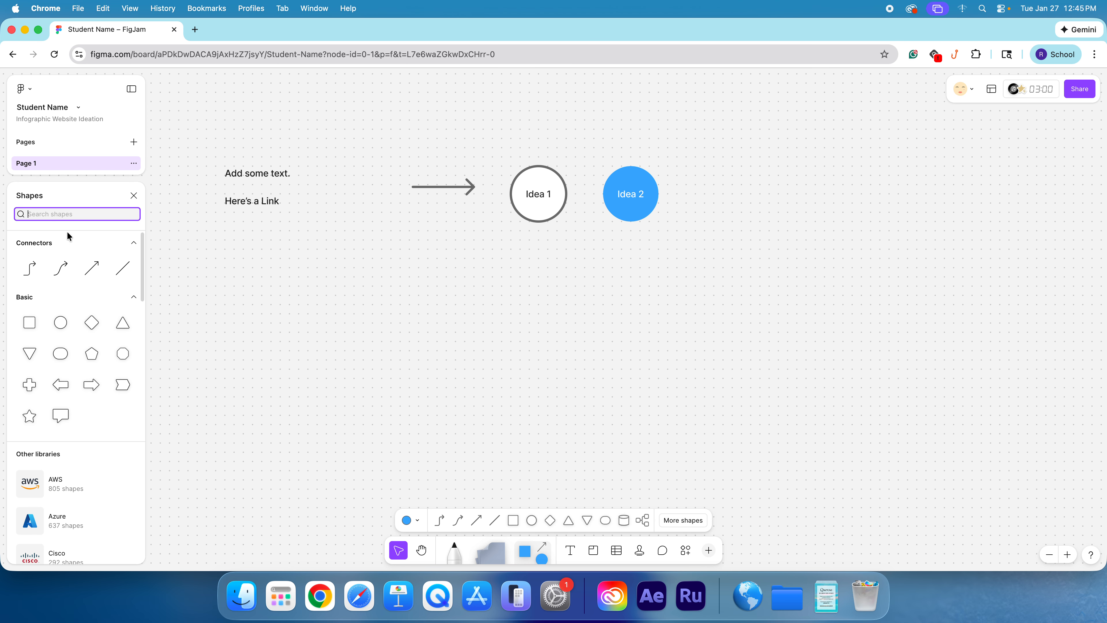
pyautogui.scroll(-10, 77, 405)
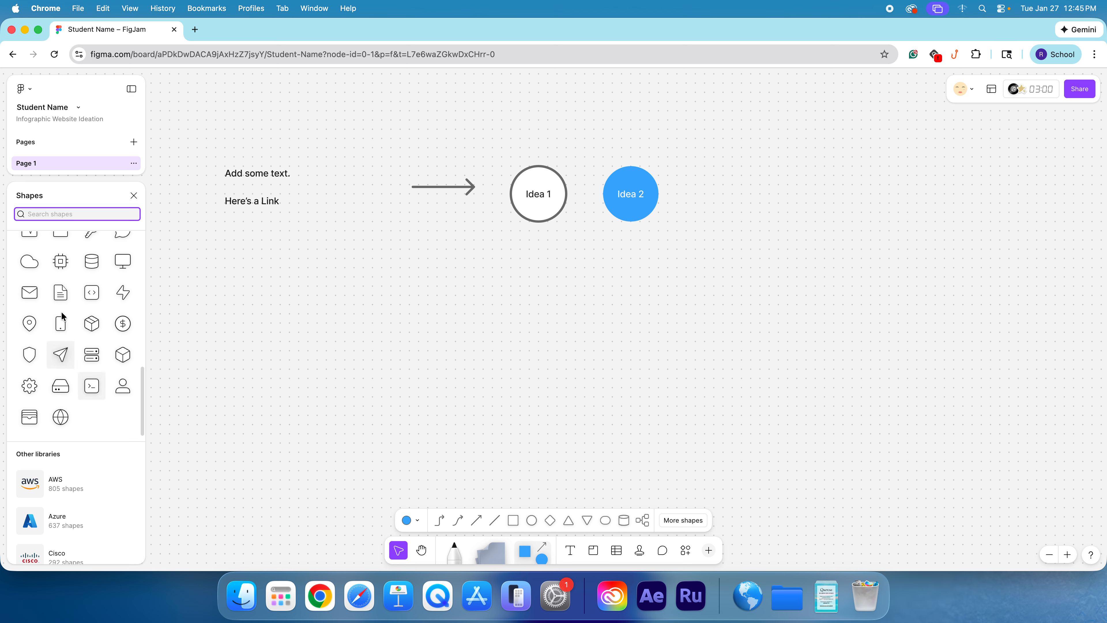
pyautogui.scroll(1, 61, 349)
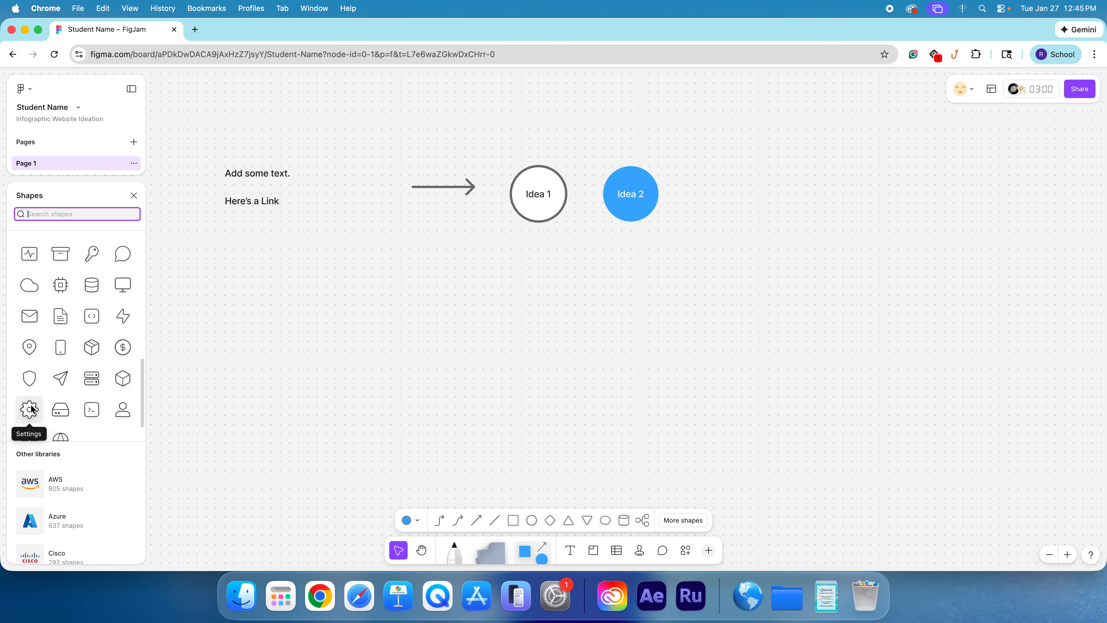
pyautogui.scroll(1, 31, 412)
pyautogui.scroll(4, 29, 390)
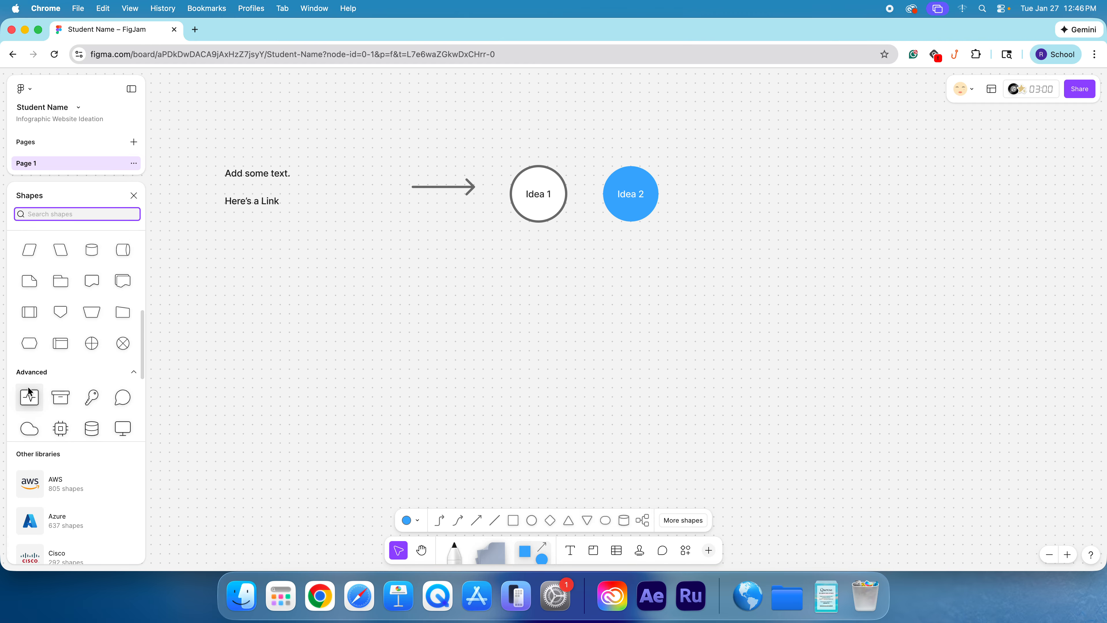
pyautogui.scroll(-2, 29, 390)
pyautogui.scroll(10, 60, 378)
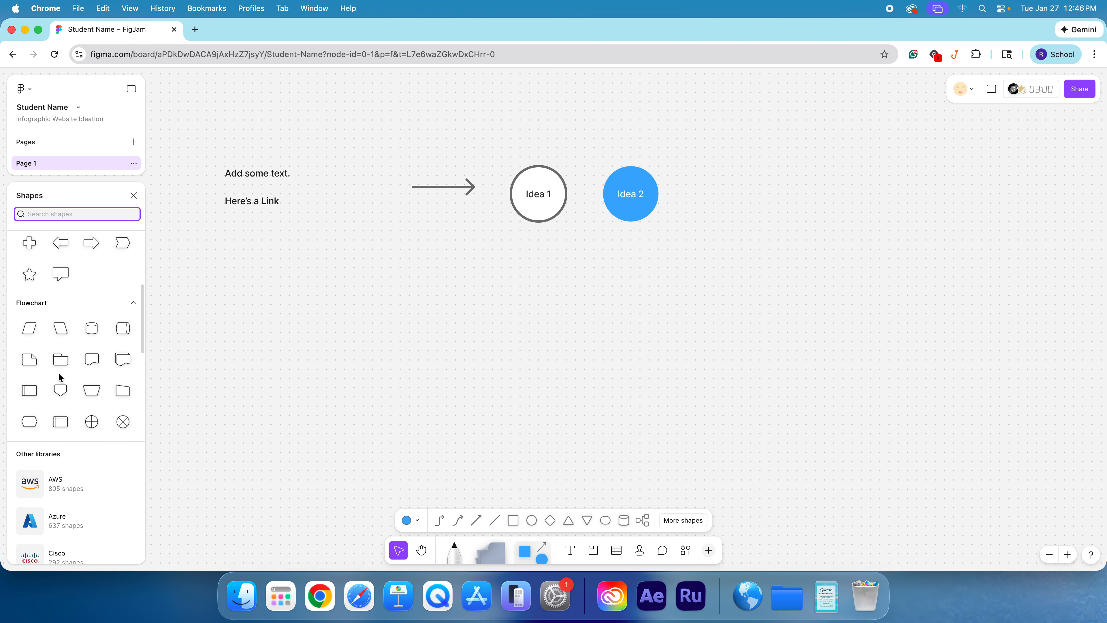
pyautogui.click(134, 196)
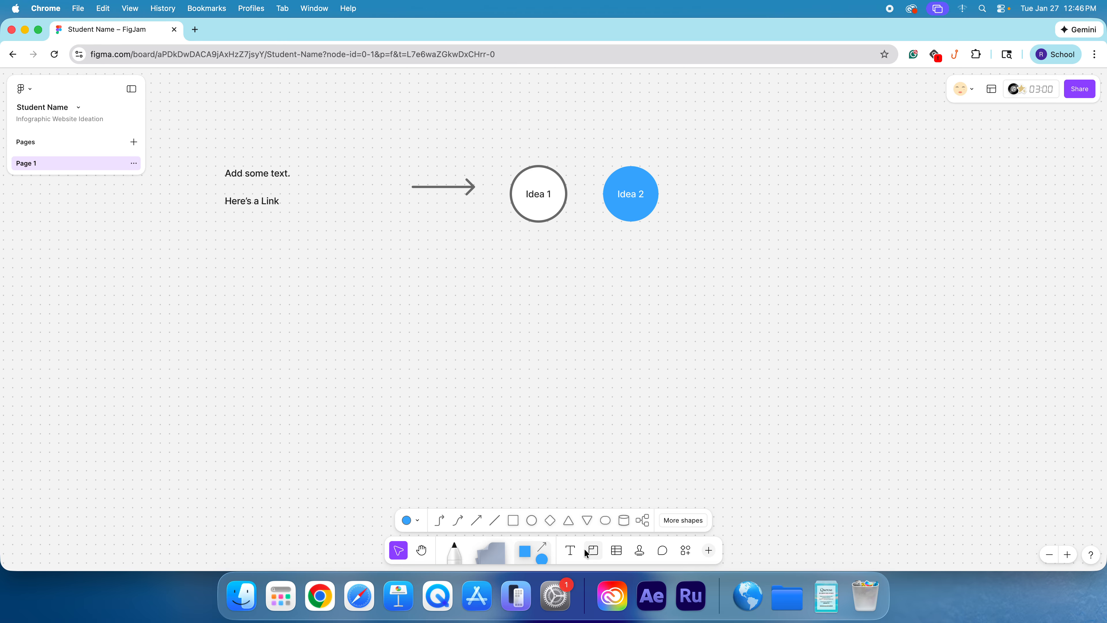
# Add a text box below the "Here's a Link" text reading "Add your notes"
pyautogui.click(571, 551)
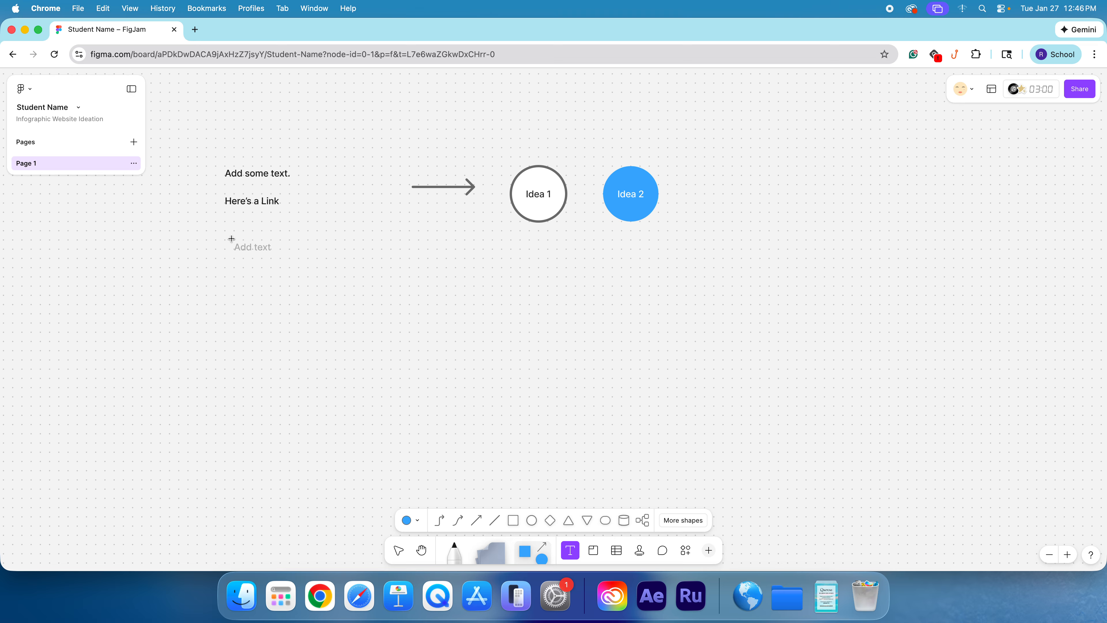
pyautogui.moveTo(233, 240); pyautogui.dragTo(391, 336)
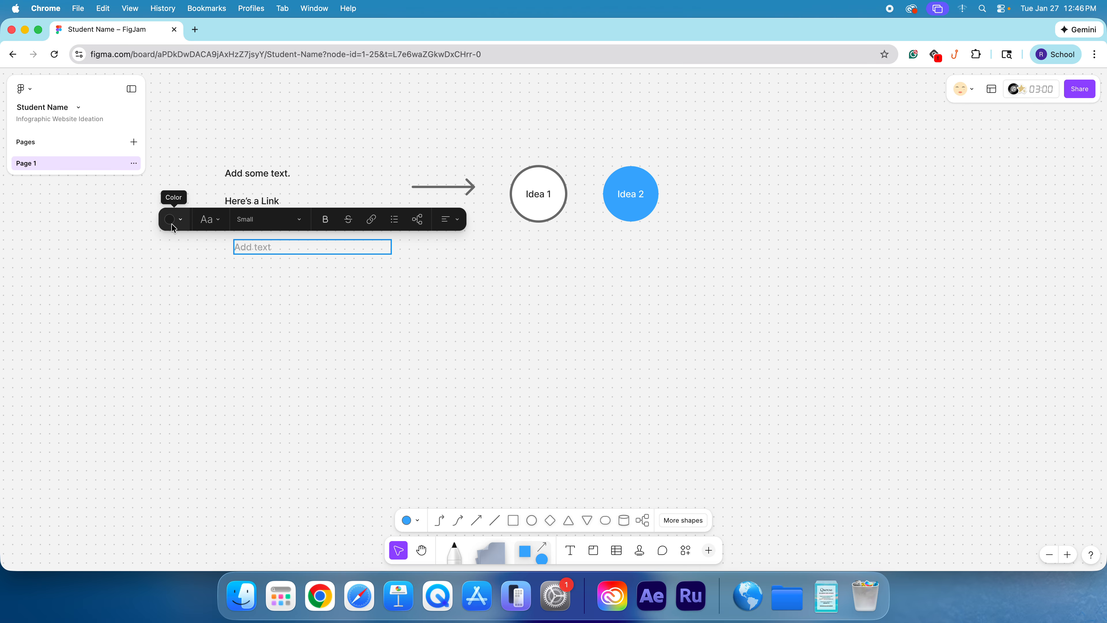
pyautogui.write('Add you')
pyautogui.write('r notes')
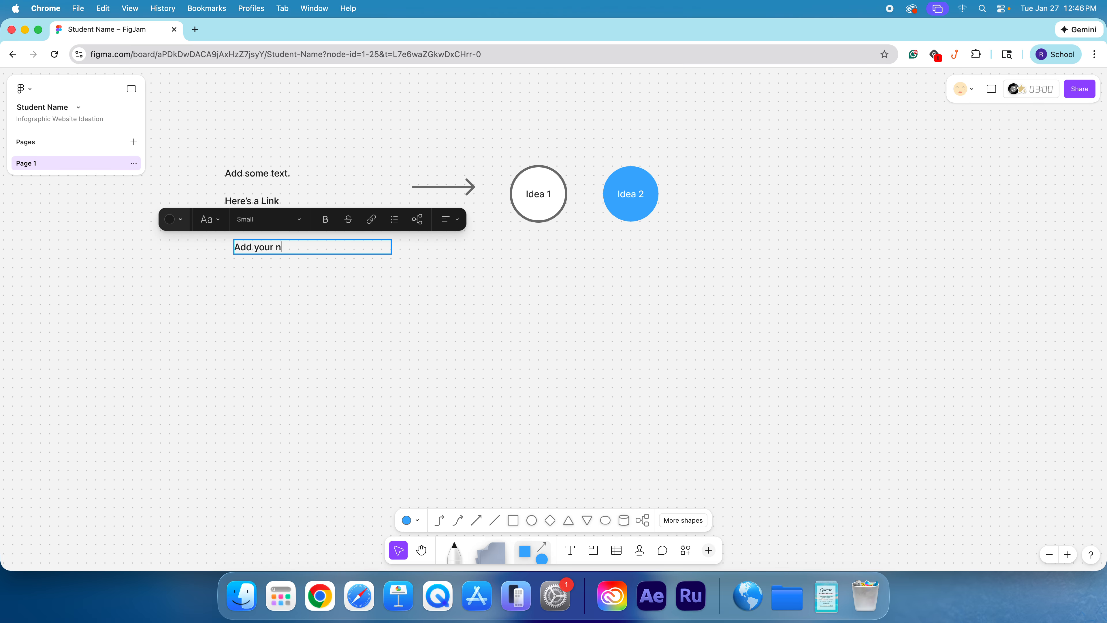
# Colour the whole "Add your notes" text purple
pyautogui.click(172, 222)
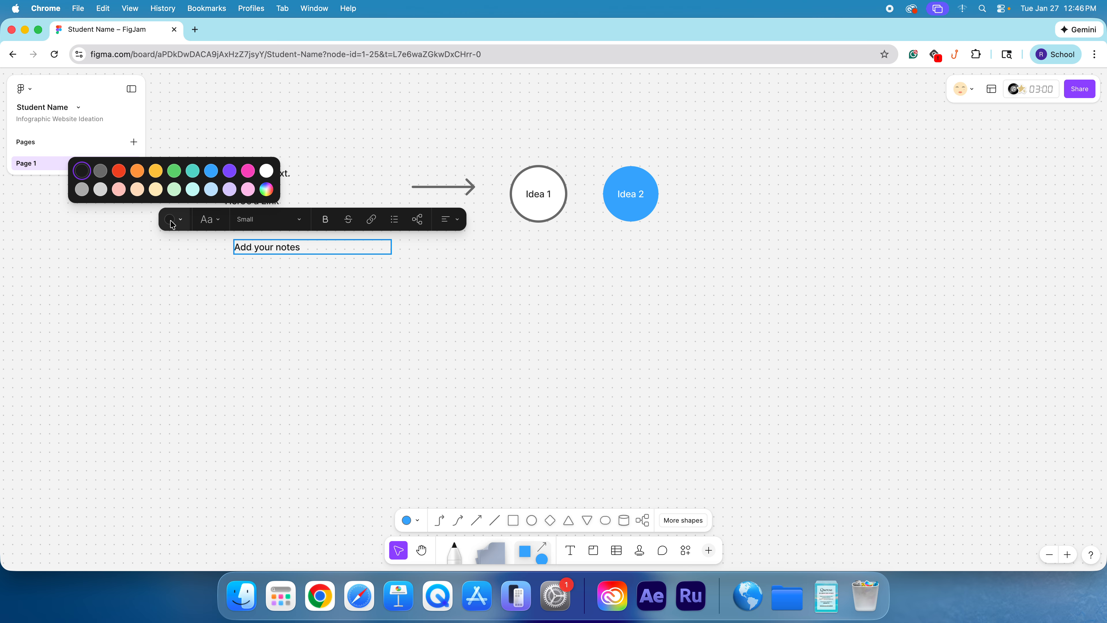
pyautogui.click(213, 174)
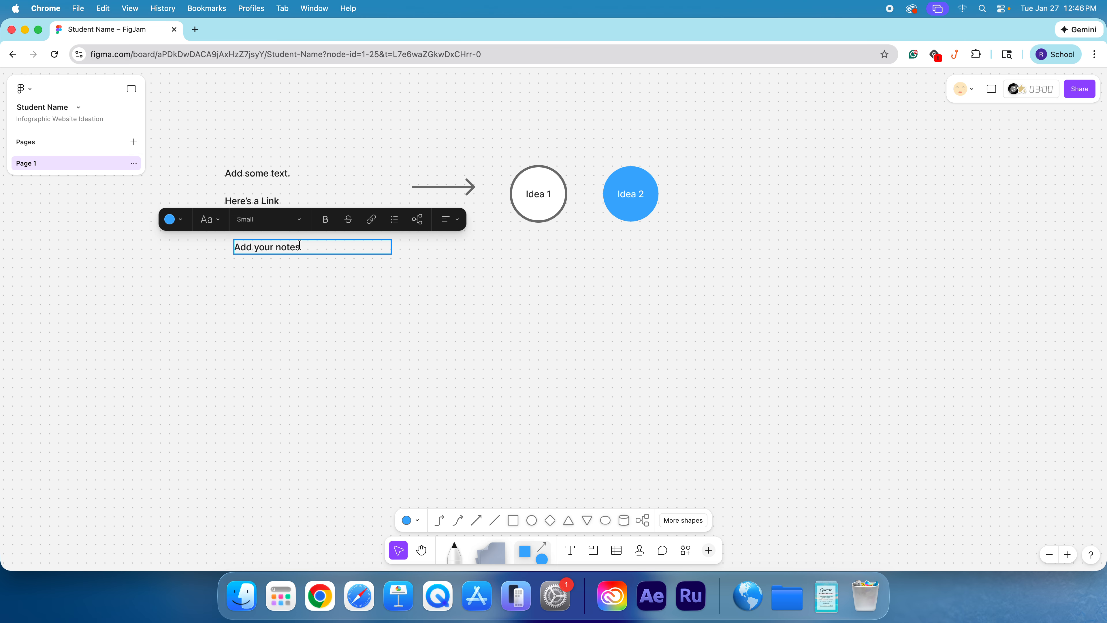
pyautogui.press('super+a')
pyautogui.click(174, 220)
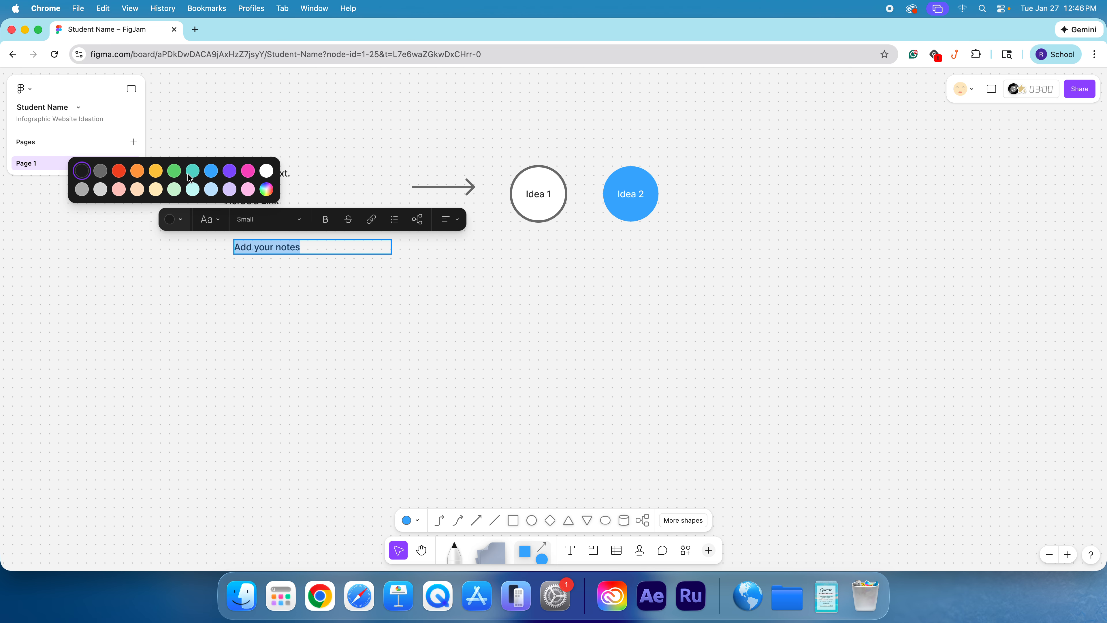
pyautogui.click(229, 171)
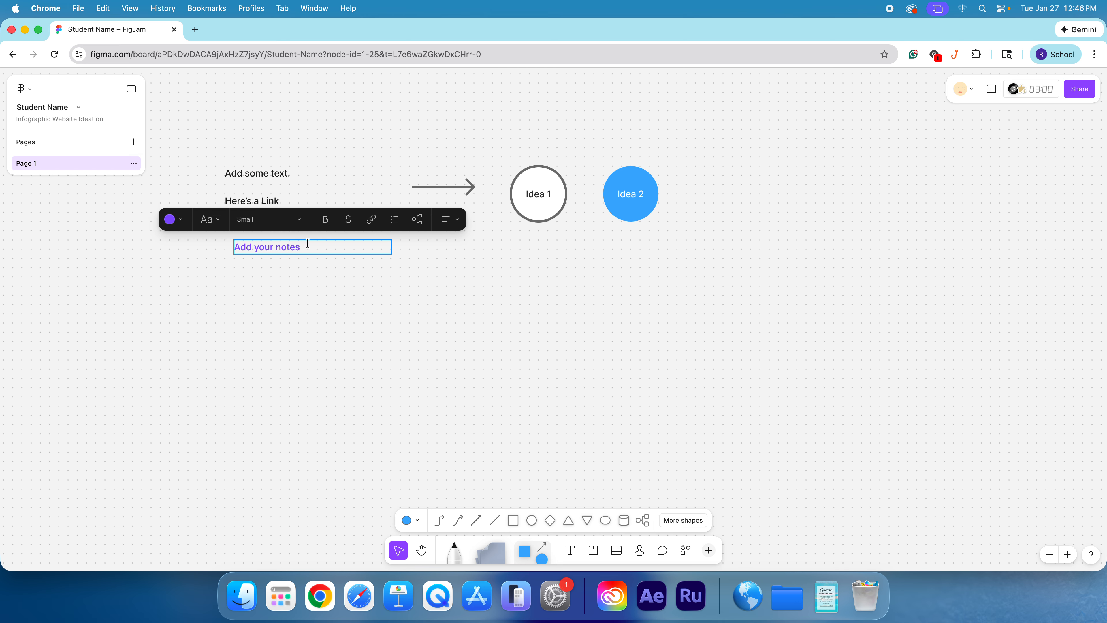
# Try the Bookish font on the "Add your notes" text and switch it back to Simple
pyautogui.press('super+a')
pyautogui.click(209, 219)
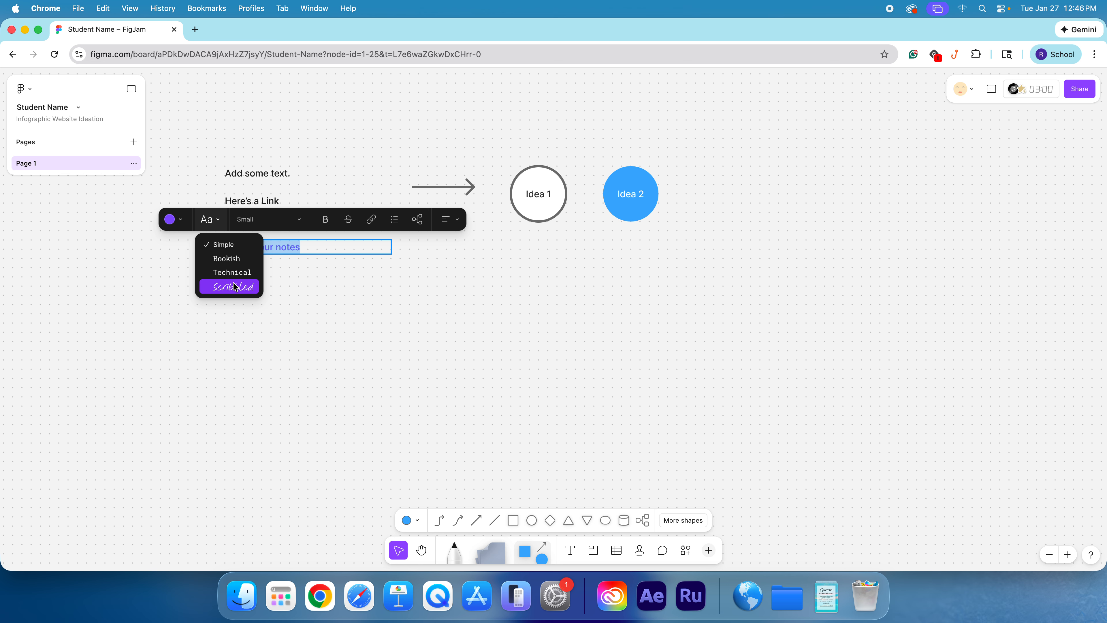
pyautogui.click(238, 262)
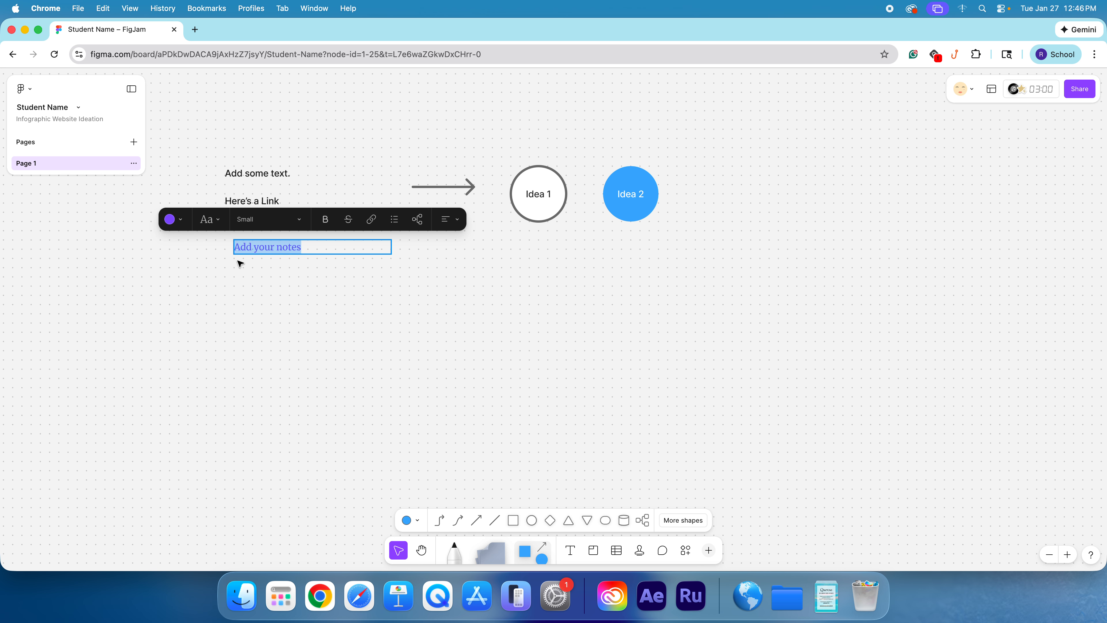
pyautogui.click(215, 219)
pyautogui.click(224, 247)
# Set the "Add your notes" text size to Medium
pyautogui.click(301, 223)
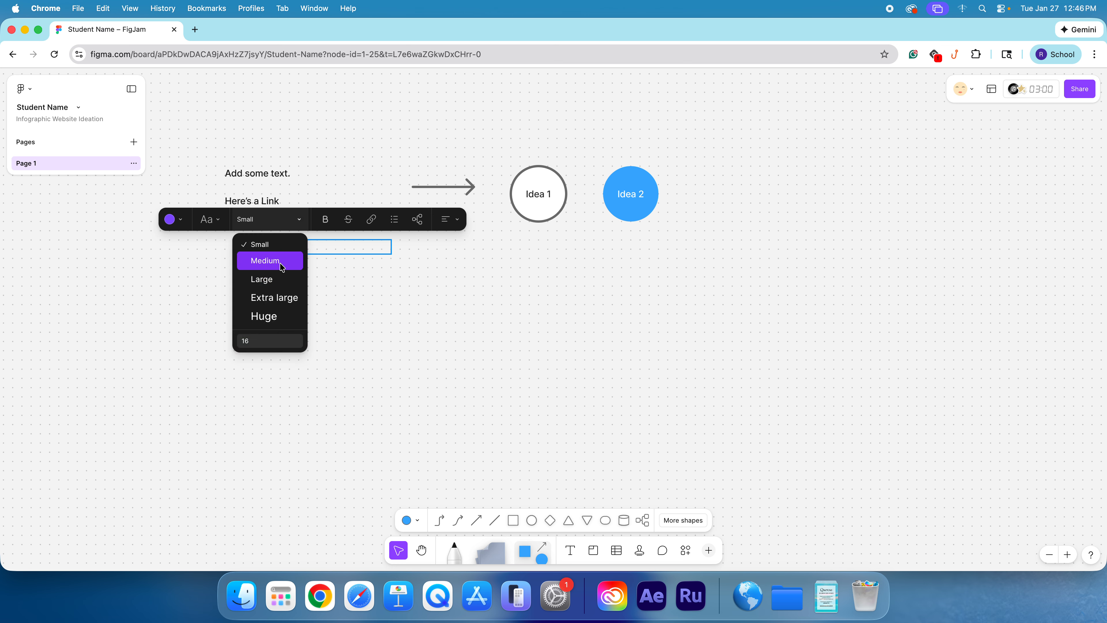
pyautogui.click(270, 260)
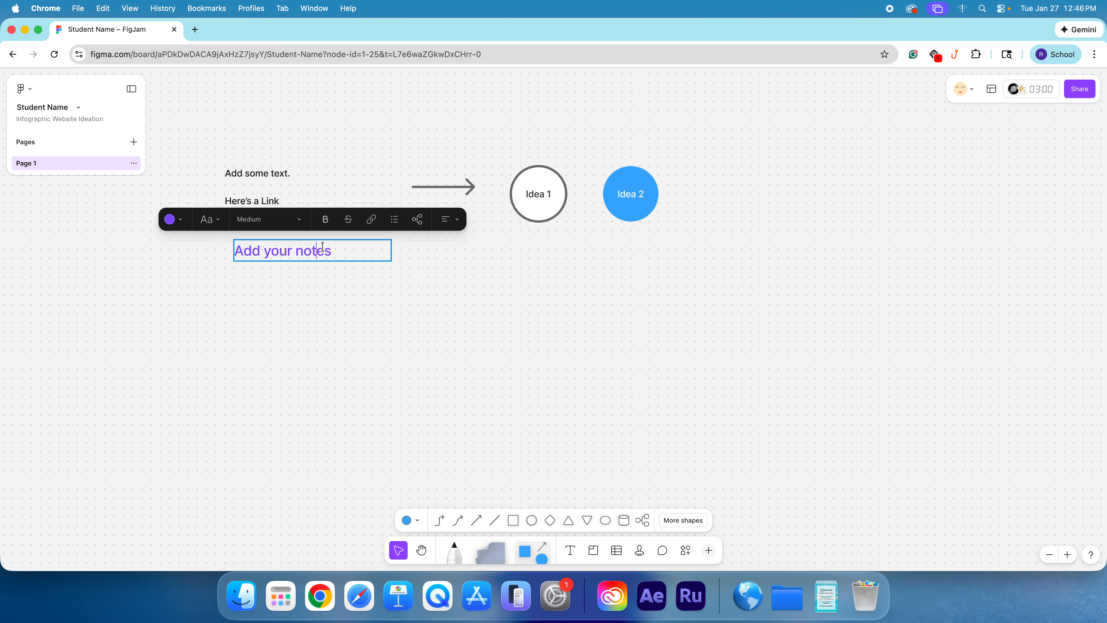
pyautogui.click(245, 252)
pyautogui.hscroll(1, 253, 253)
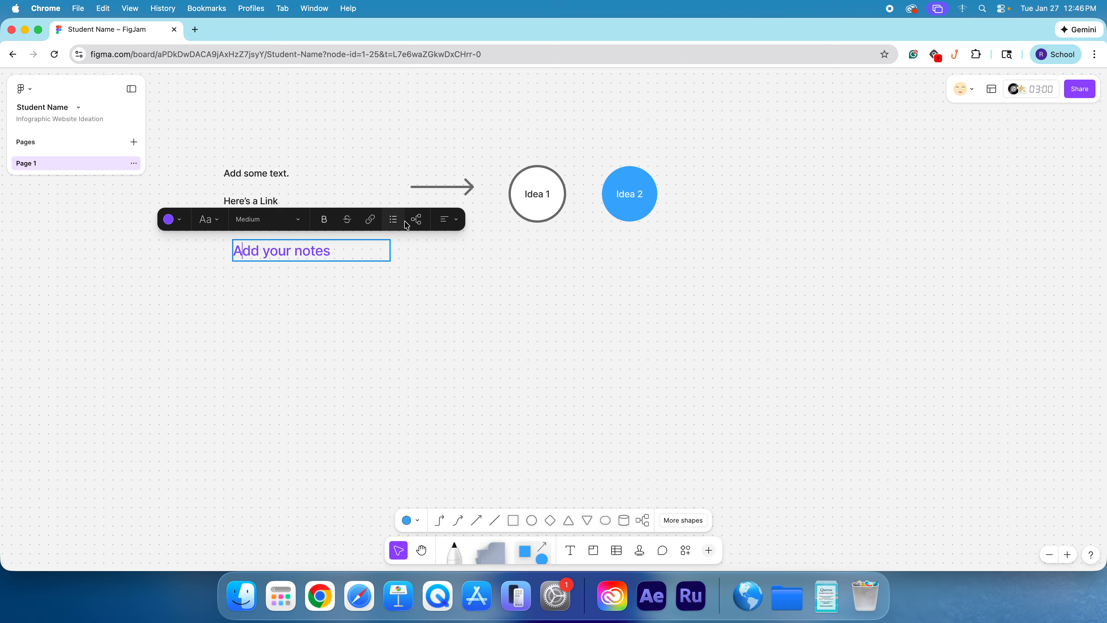
# Try adding a connected text branch to the "Add your notes" text, undo it and leave text editing
pyautogui.click(415, 219)
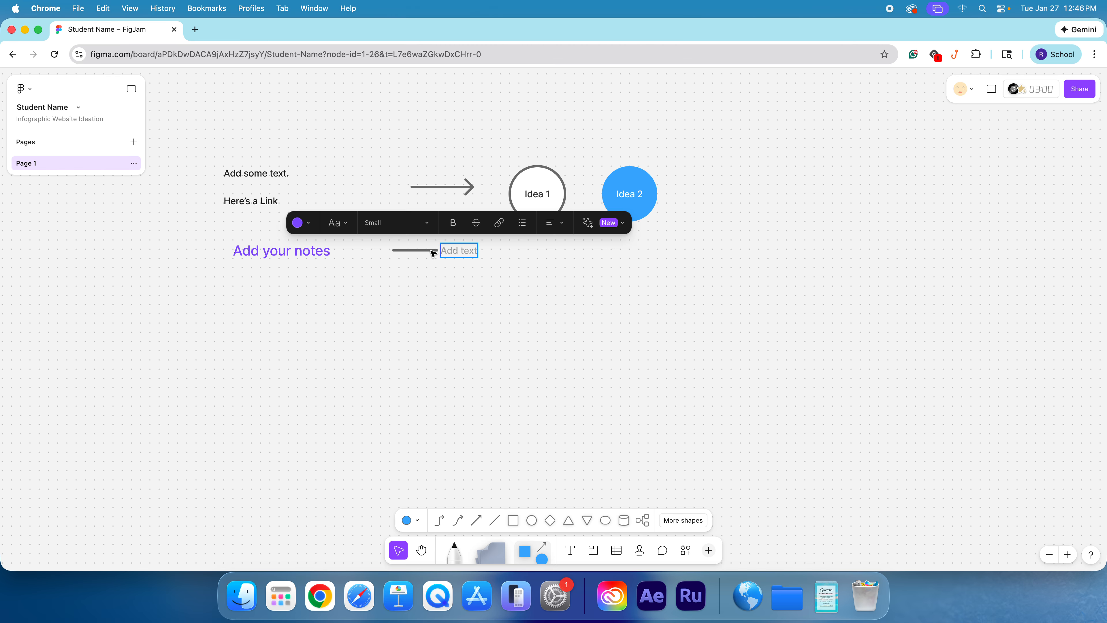
pyautogui.press('super+z')
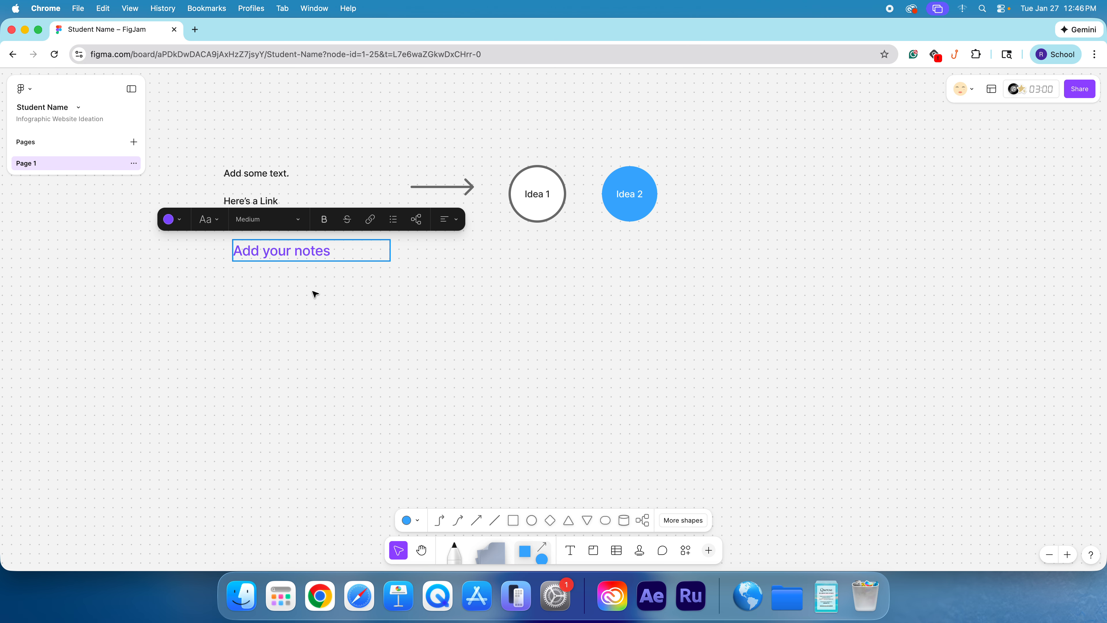
pyautogui.scroll(-3, 361, 291)
pyautogui.scroll(2, 363, 297)
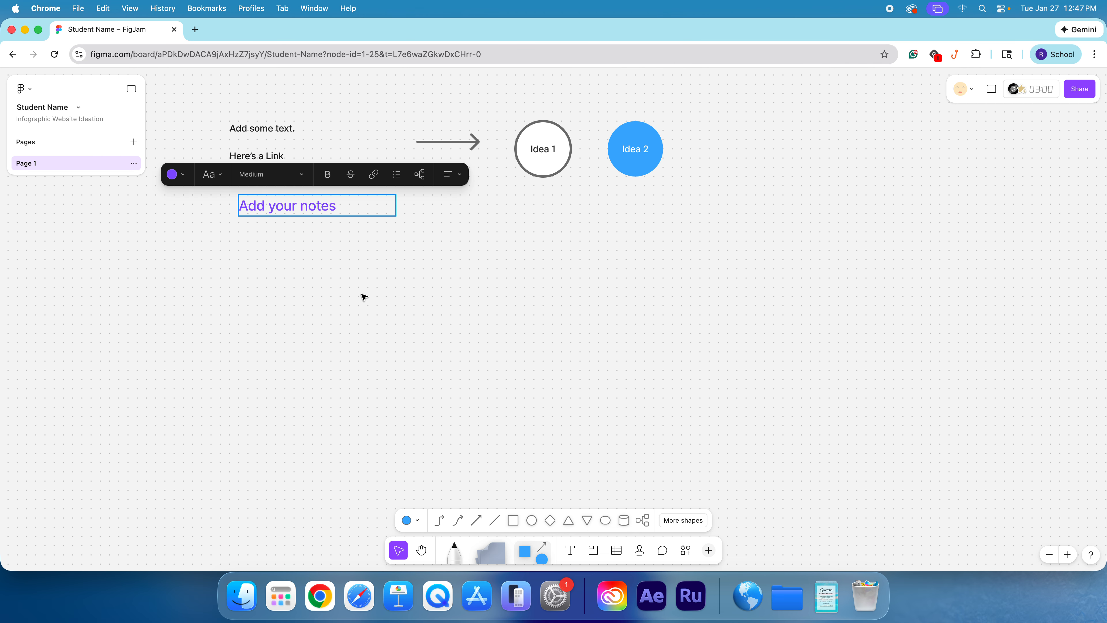
pyautogui.press('Escape')
pyautogui.scroll(-1, 429, 340)
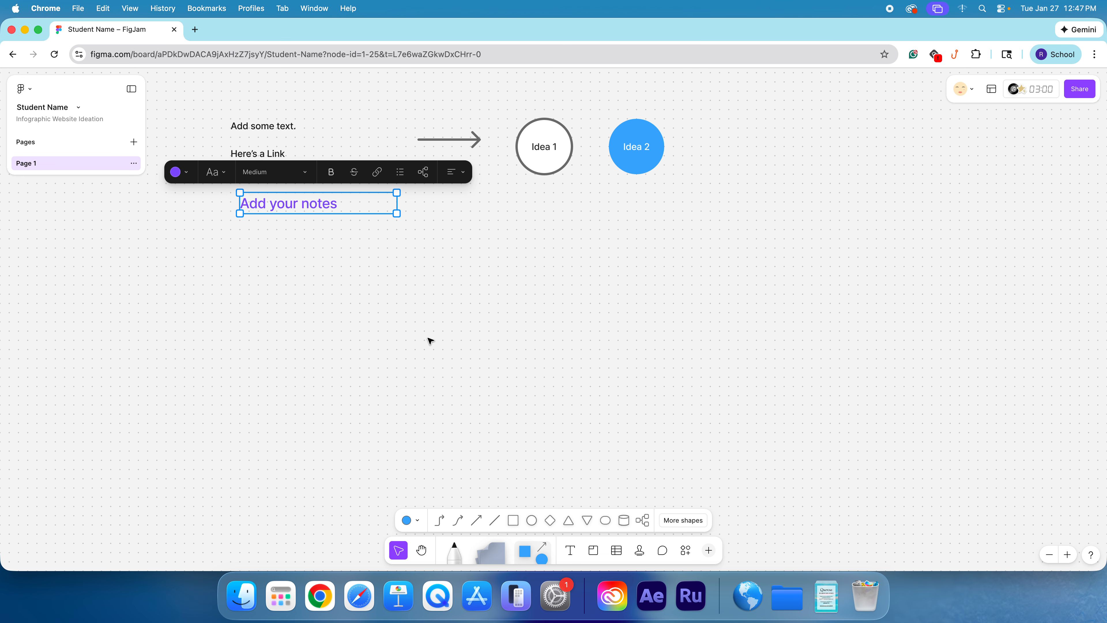
# Draw a section enclosing all the text, the arrow and both idea circles, and name it "Topic Selection"
pyautogui.click(594, 552)
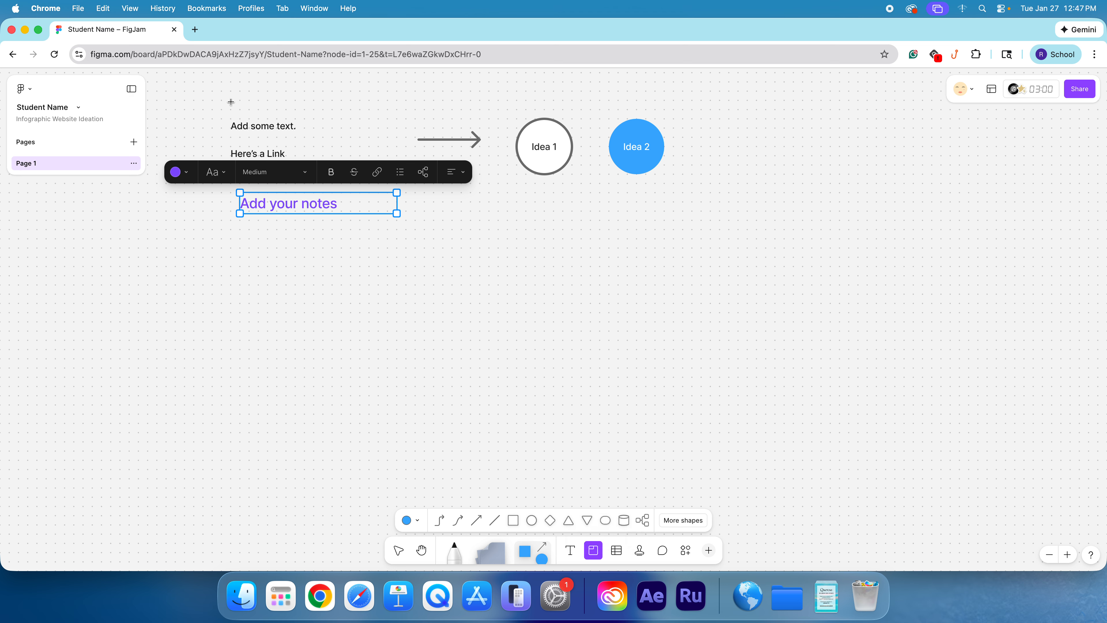
pyautogui.moveTo(220, 89); pyautogui.dragTo(720, 340)
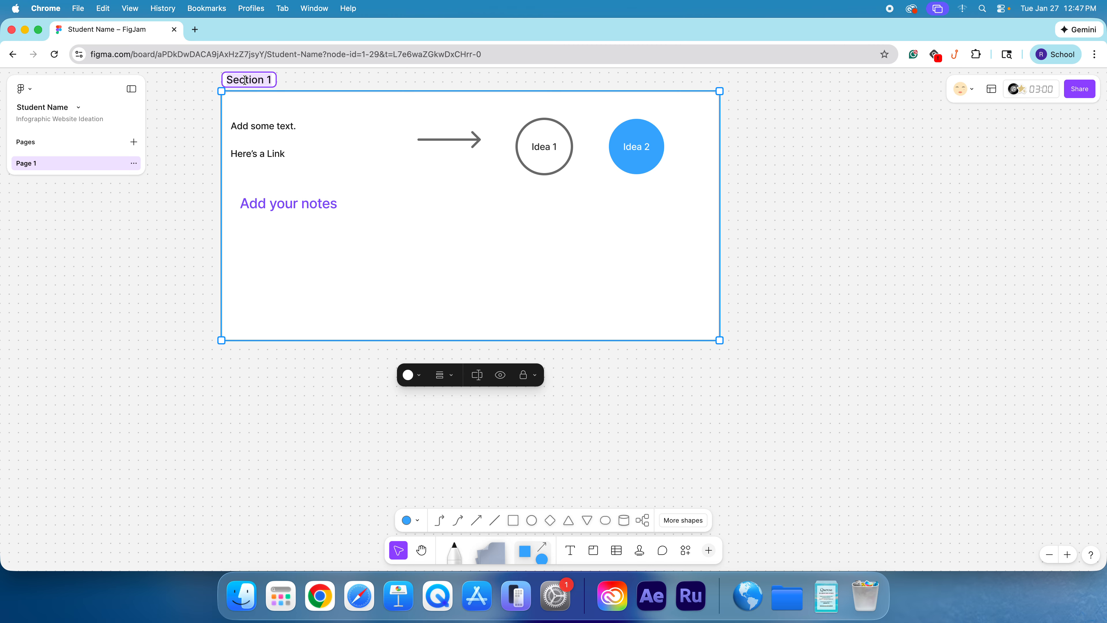
pyautogui.write('Topic Selection')
pyautogui.press('Return')
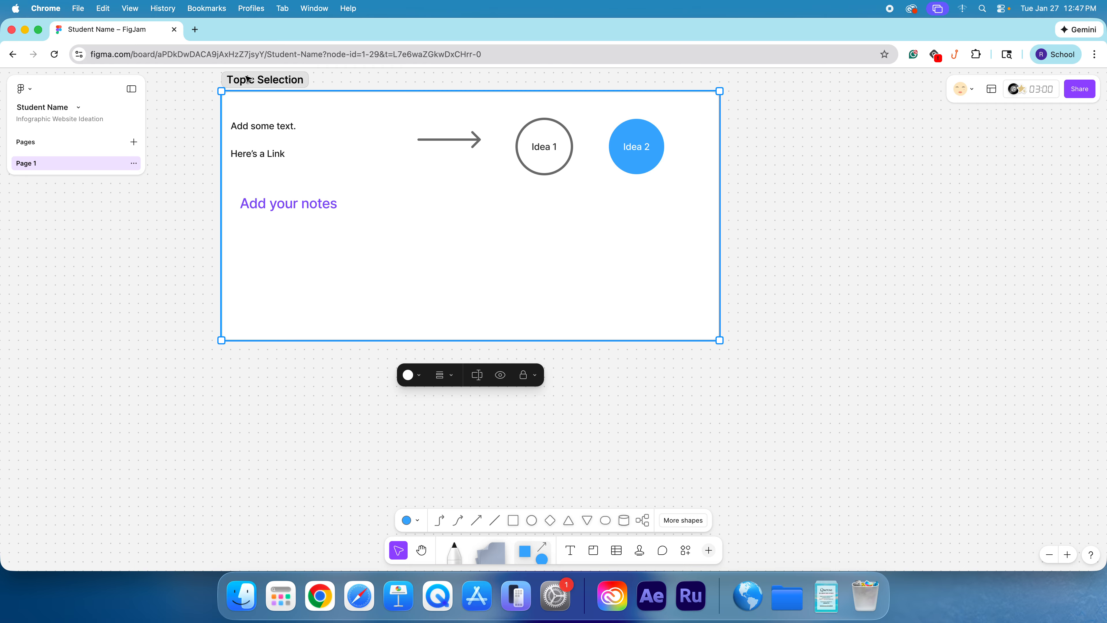
# Change the "Topic Selection" section's fill to light teal and deselect it
pyautogui.click(409, 375)
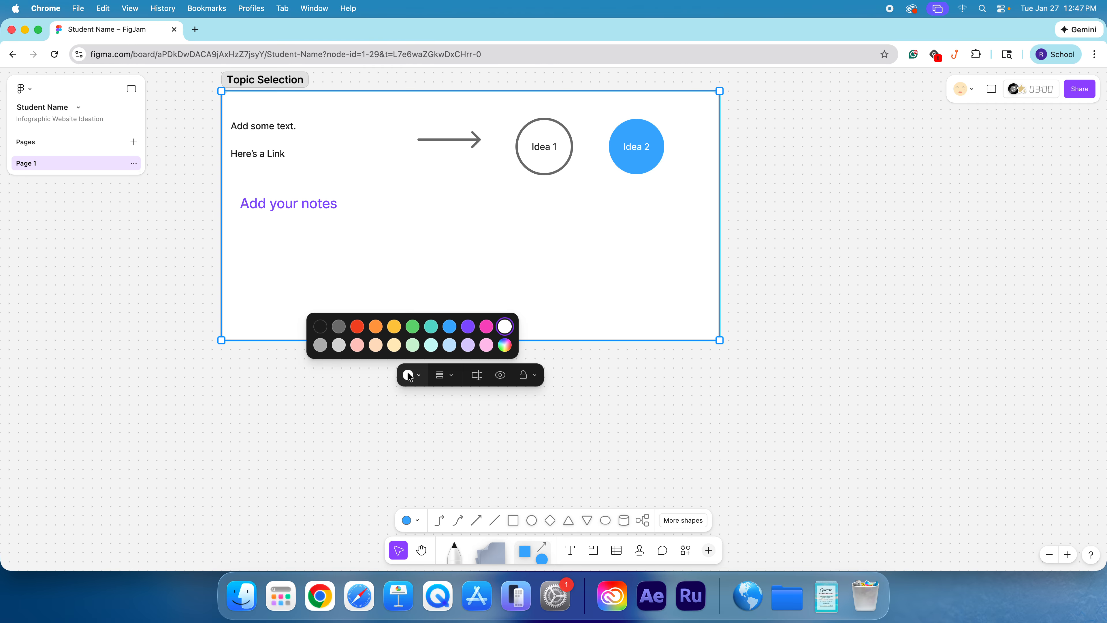
pyautogui.click(430, 344)
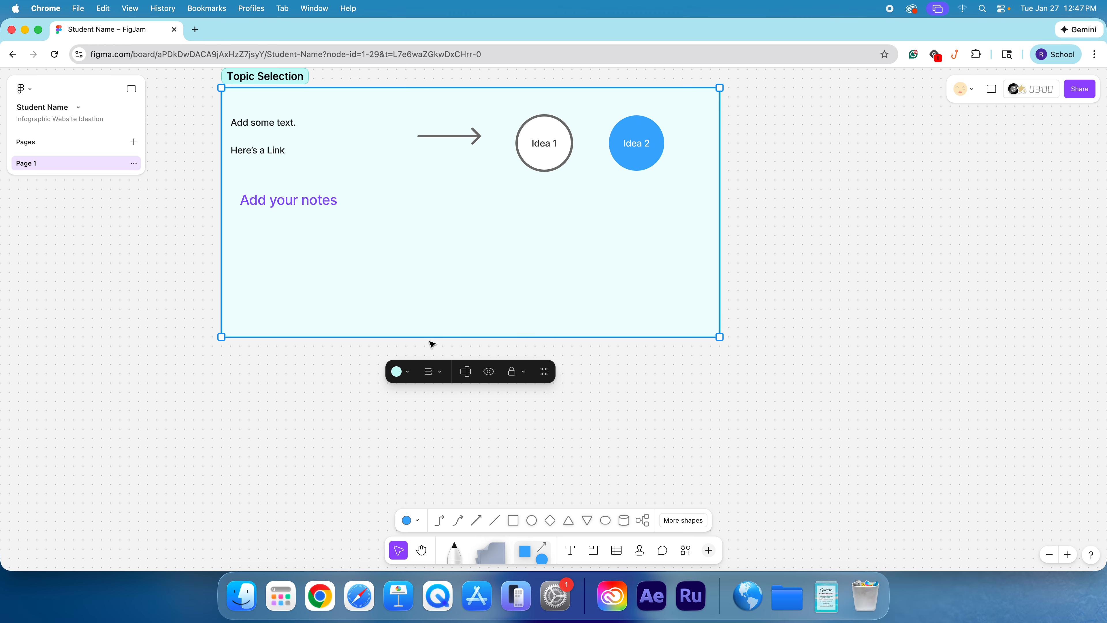
pyautogui.scroll(-1, 431, 345)
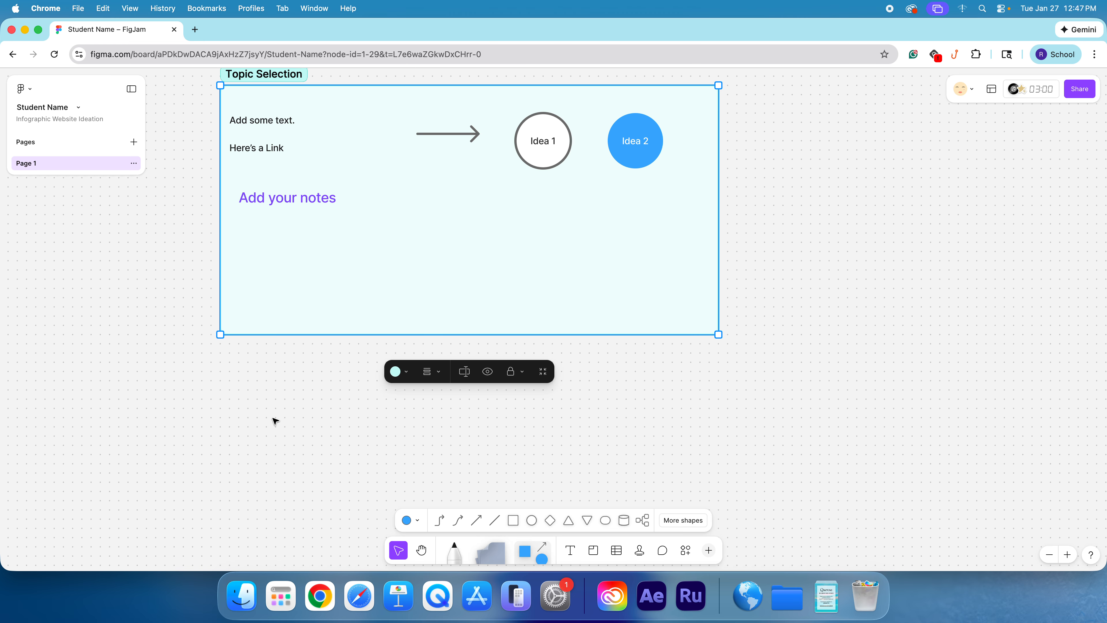
pyautogui.click(275, 420)
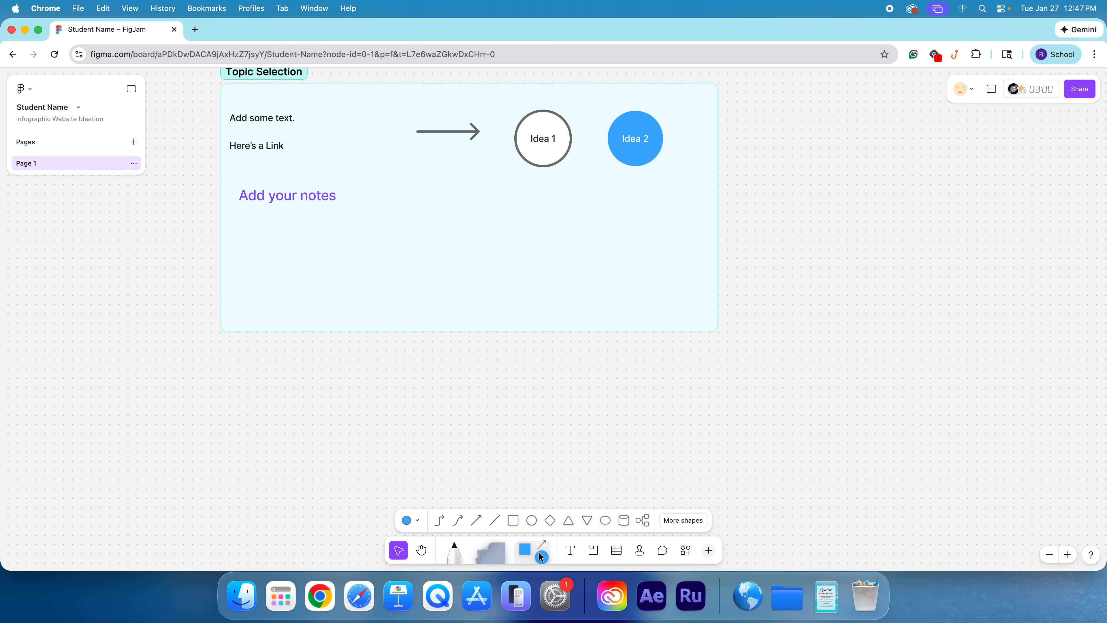
# Add a section named "Statistics" below the "Topic Selection" section, matching its width and leaving a gap between them
pyautogui.click(594, 551)
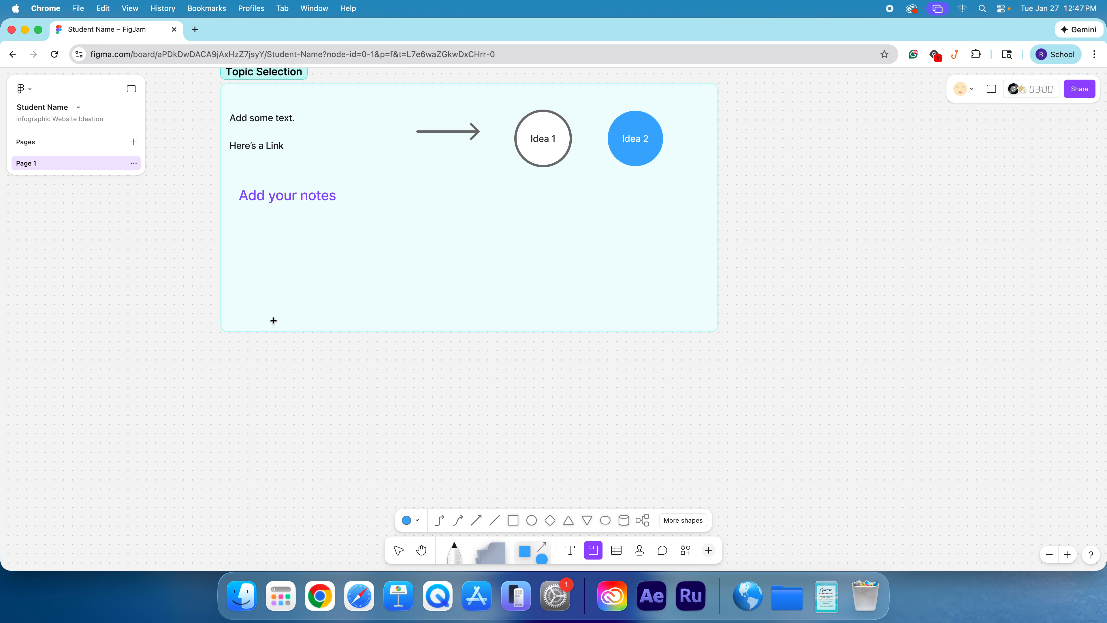
pyautogui.moveTo(222, 347); pyautogui.dragTo(719, 544)
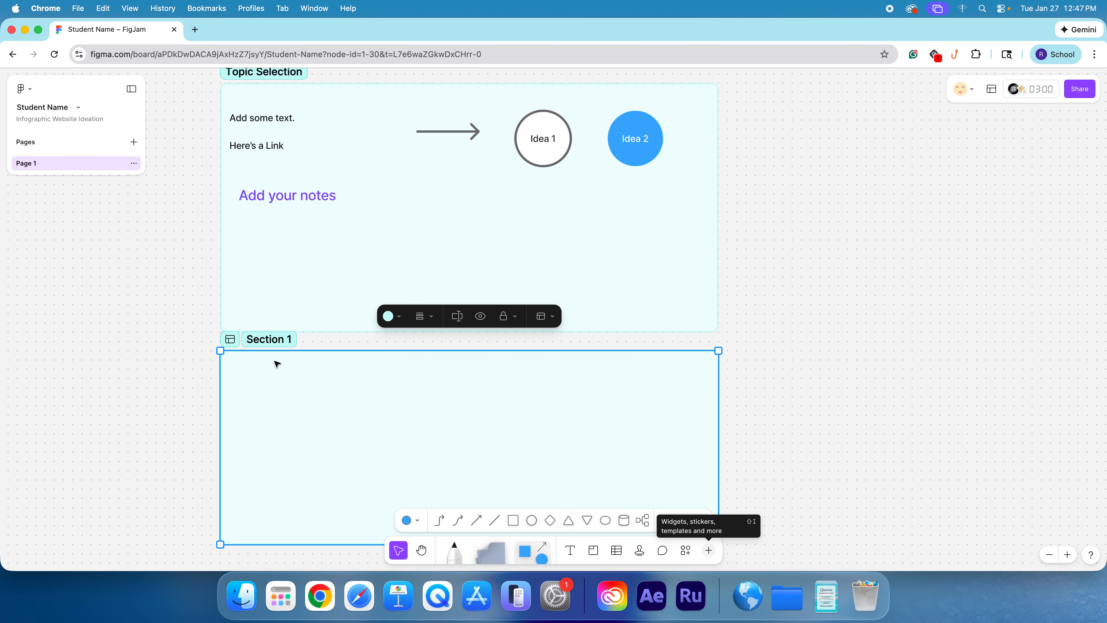
pyautogui.doubleClick(274, 343)
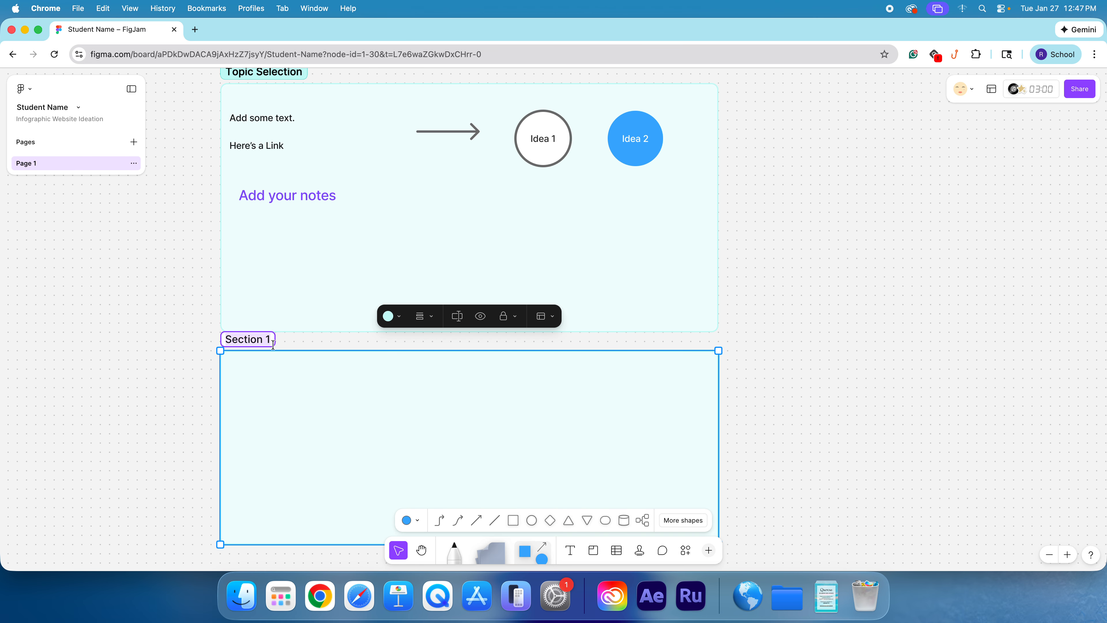
pyautogui.write('Statistics')
pyautogui.press('Return')
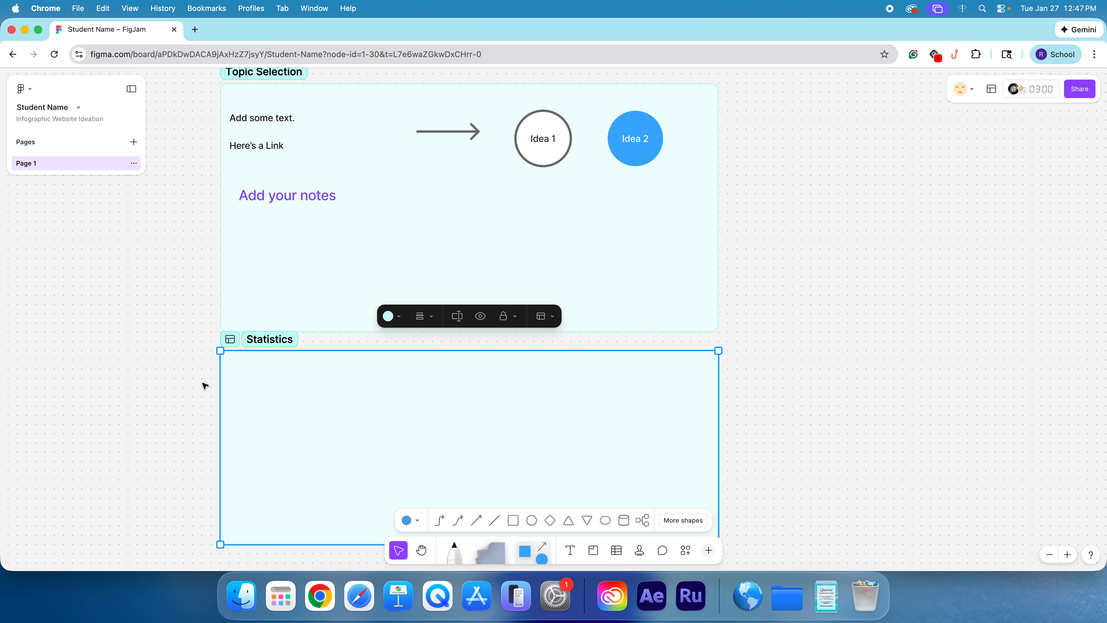
pyautogui.click(854, 470)
# Draw a section in the empty space to the right of "Topic Selection", level with its top edge, and name it "Imagery"
pyautogui.press('h')
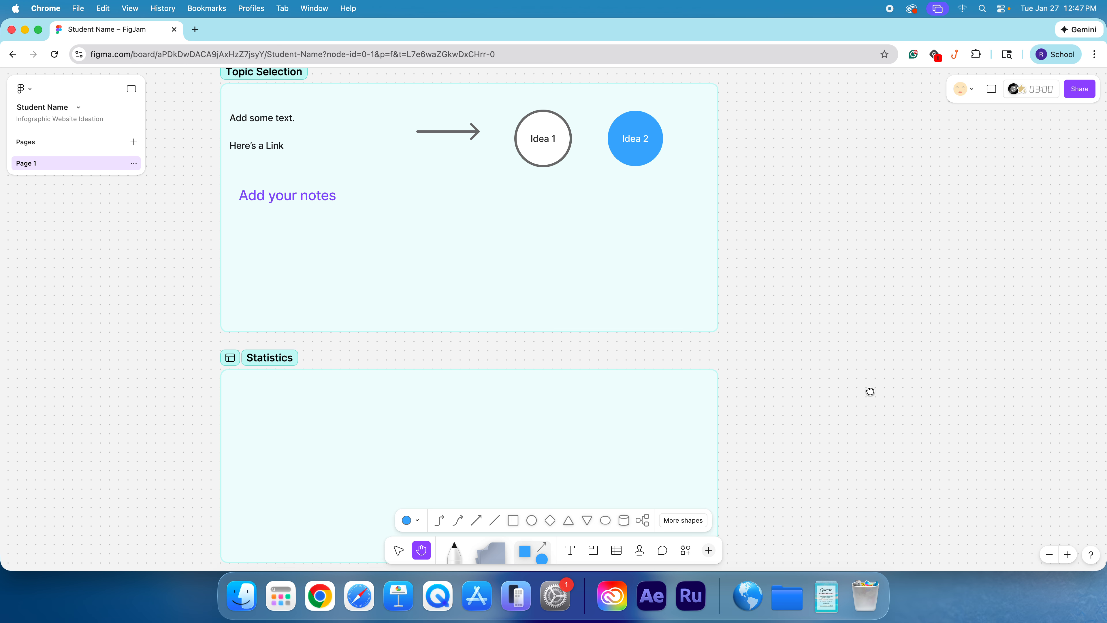
pyautogui.moveTo(869, 391); pyautogui.dragTo(674, 410)
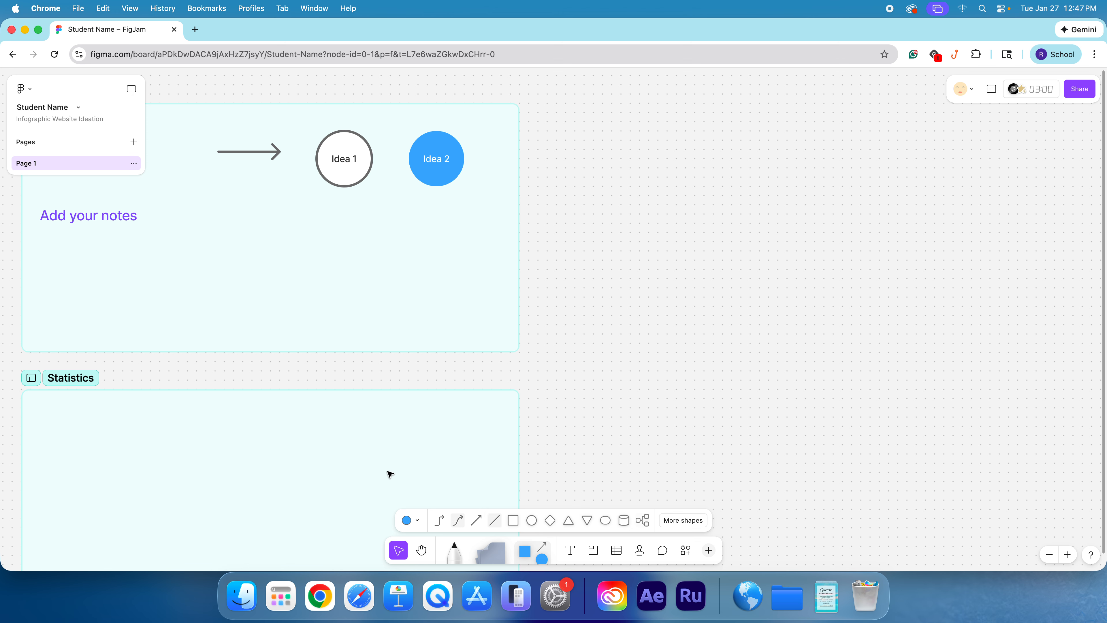
pyautogui.click(594, 550)
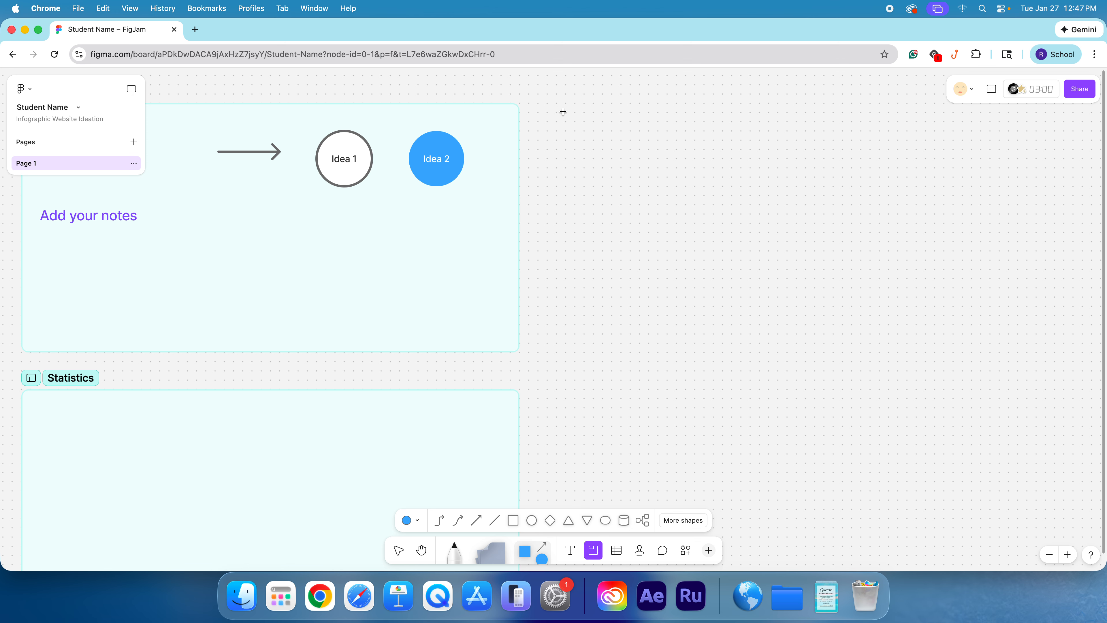
pyautogui.moveTo(571, 105); pyautogui.dragTo(1001, 354)
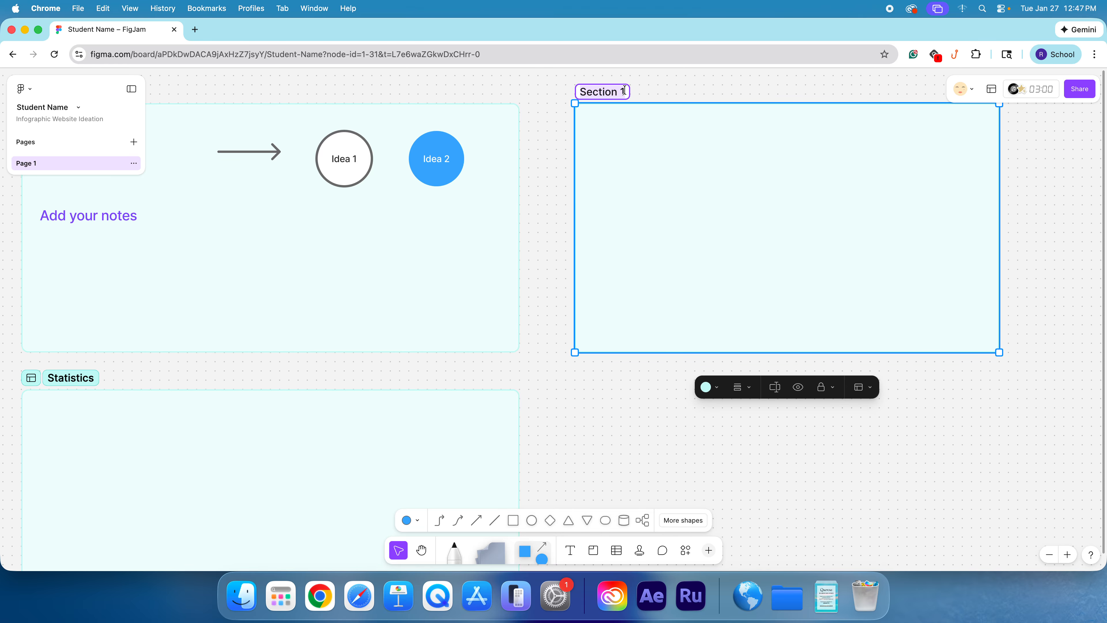
pyautogui.write('Imagery')
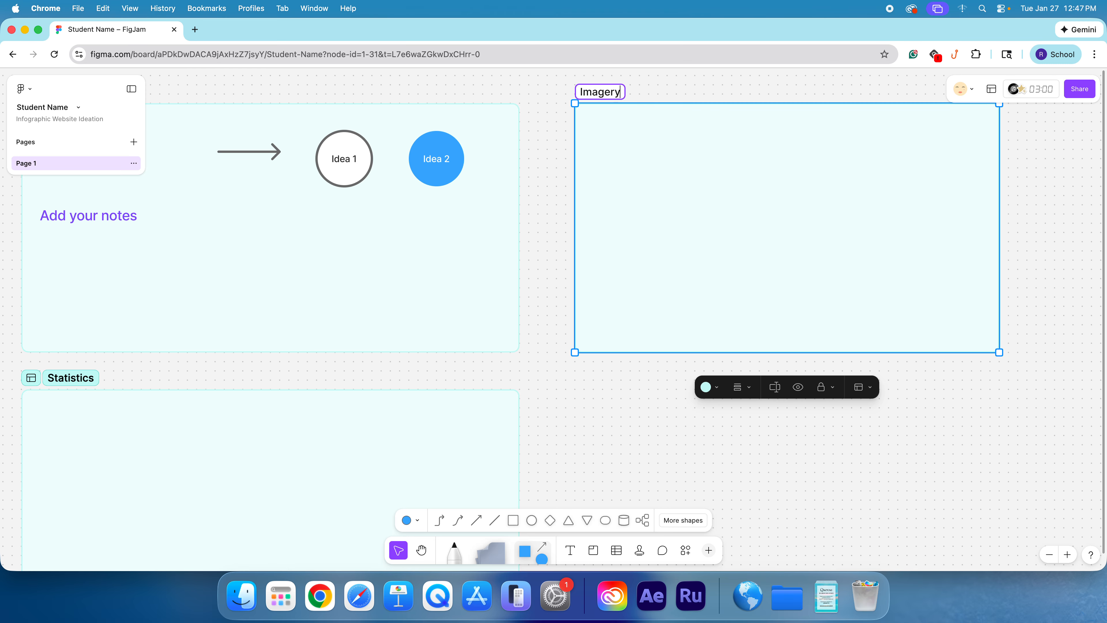
pyautogui.press('Return')
pyautogui.click(588, 438)
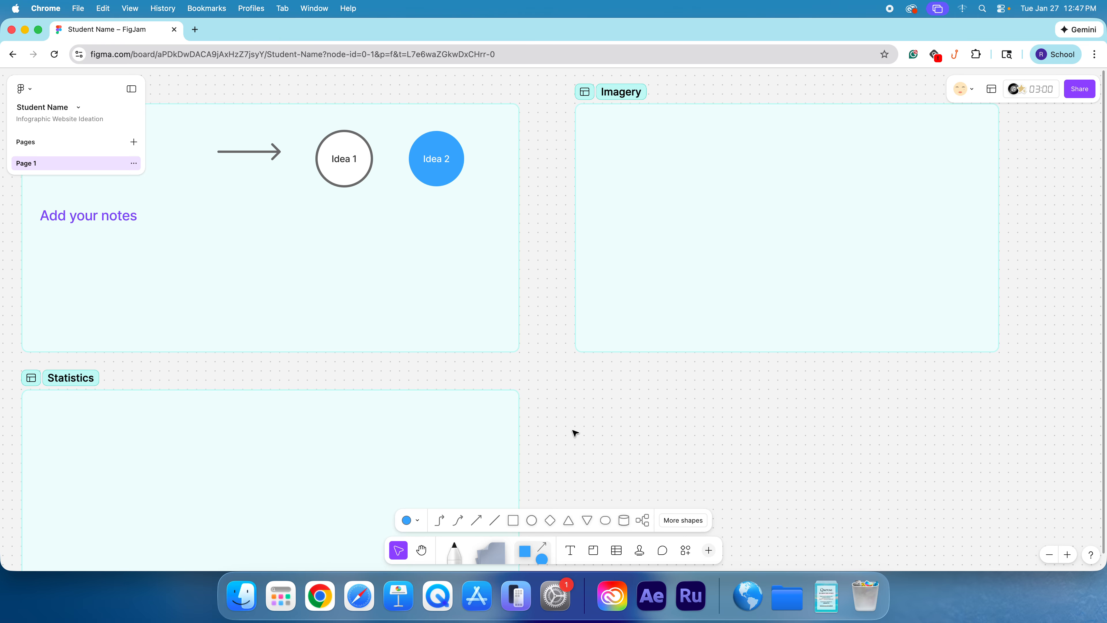
# Change the "Imagery" section's fill to light red
pyautogui.click(709, 269)
pyautogui.hscroll(1, 709, 332)
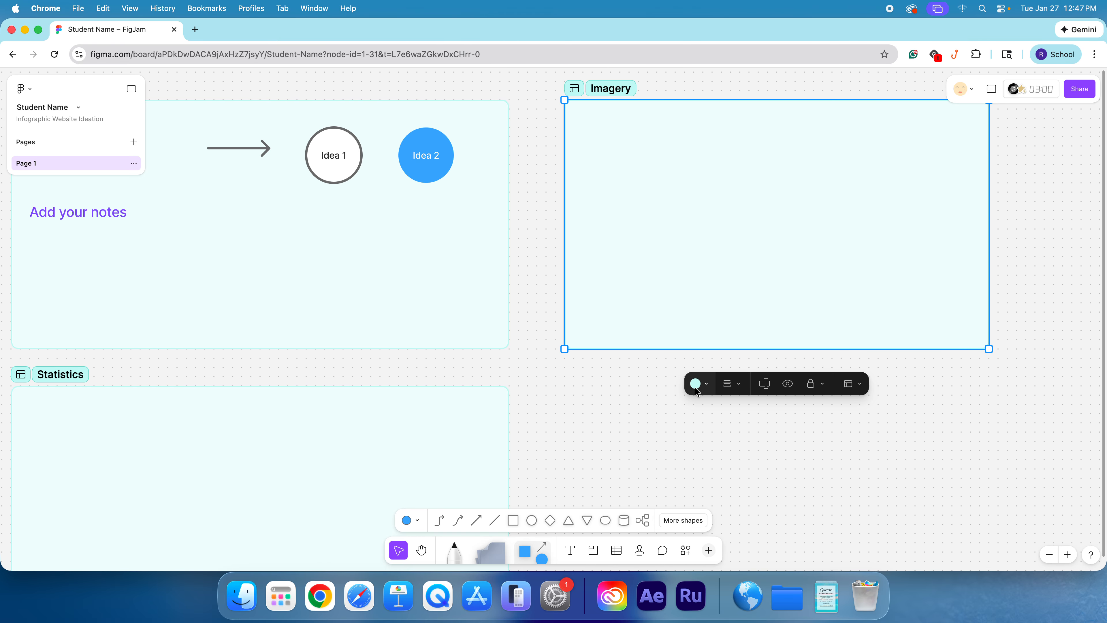
pyautogui.click(699, 384)
pyautogui.click(644, 353)
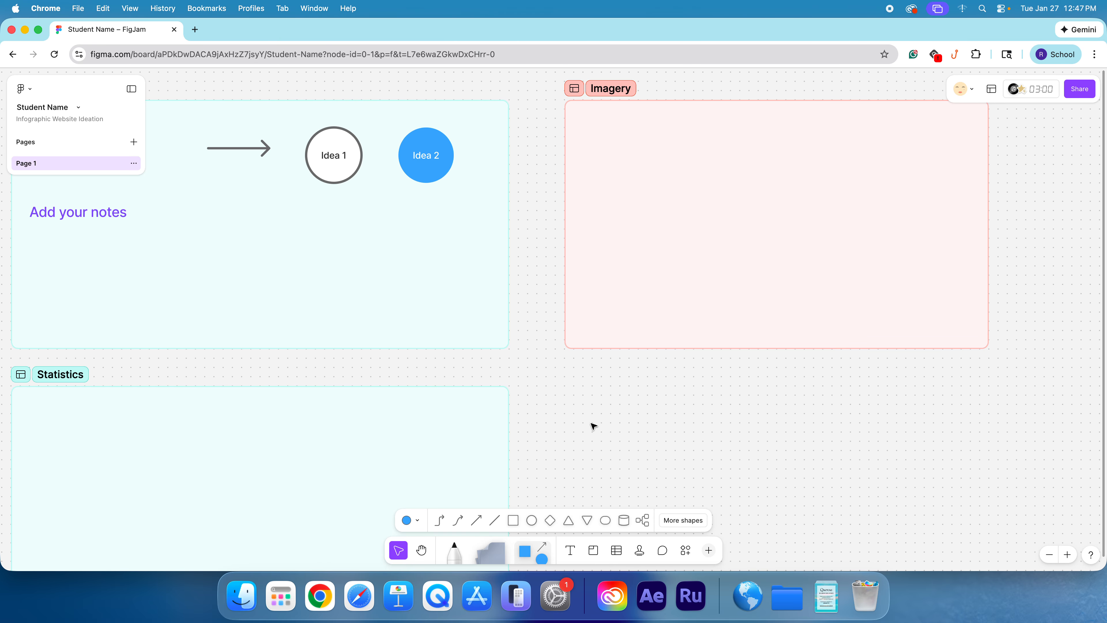
# Change the "Statistics" section's fill to light green and deselect it
pyautogui.press('h')
pyautogui.moveTo(569, 431); pyautogui.dragTo(743, 313)
pyautogui.press('v')
pyautogui.click(536, 385)
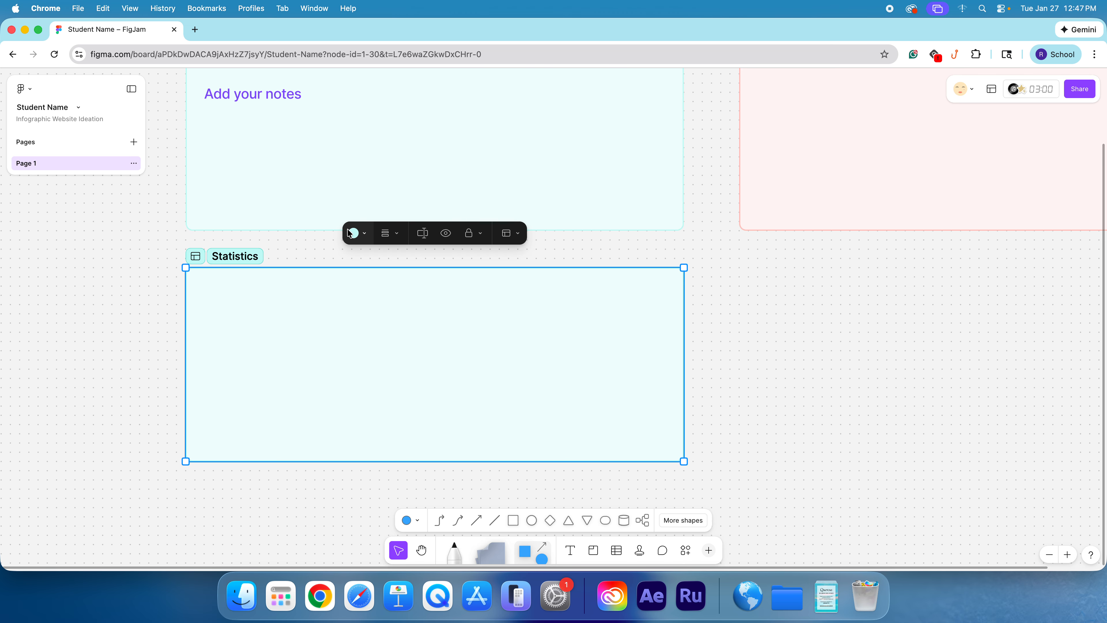
pyautogui.click(355, 236)
pyautogui.click(357, 203)
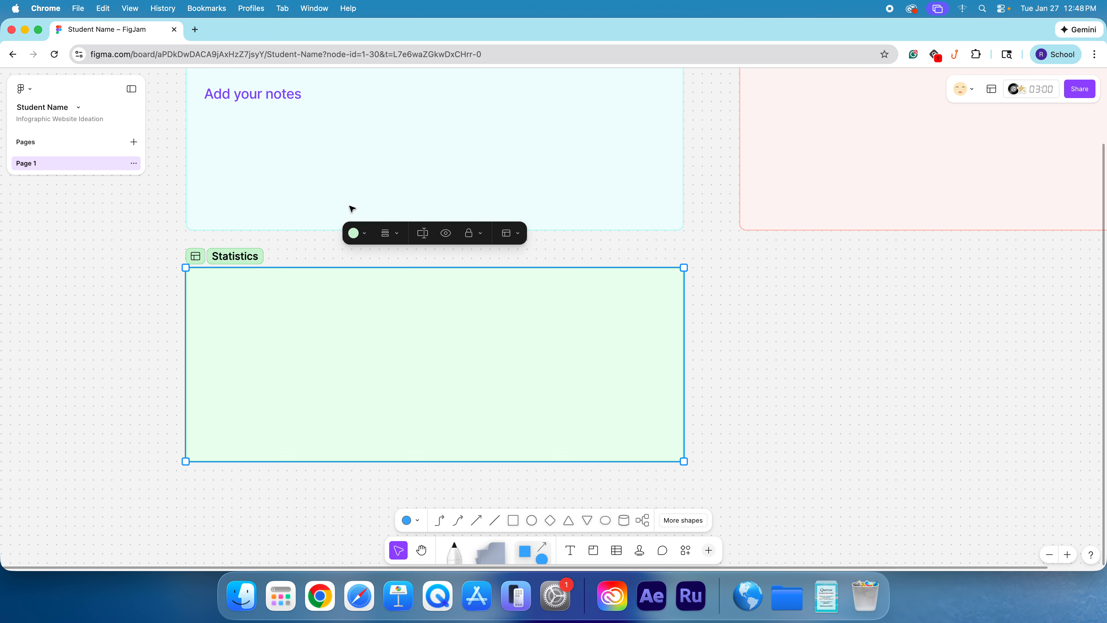
pyautogui.click(713, 381)
# Open the stamp wheel to view the available stamps
pyautogui.press('h')
pyautogui.moveTo(874, 318); pyautogui.dragTo(827, 442)
pyautogui.press('v')
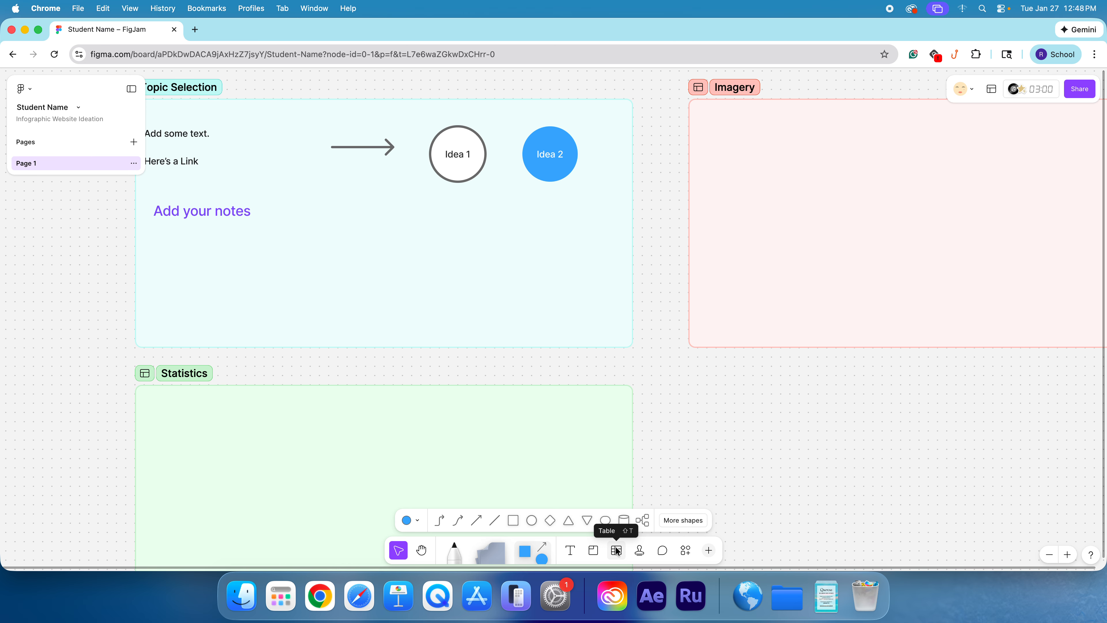
pyautogui.click(644, 554)
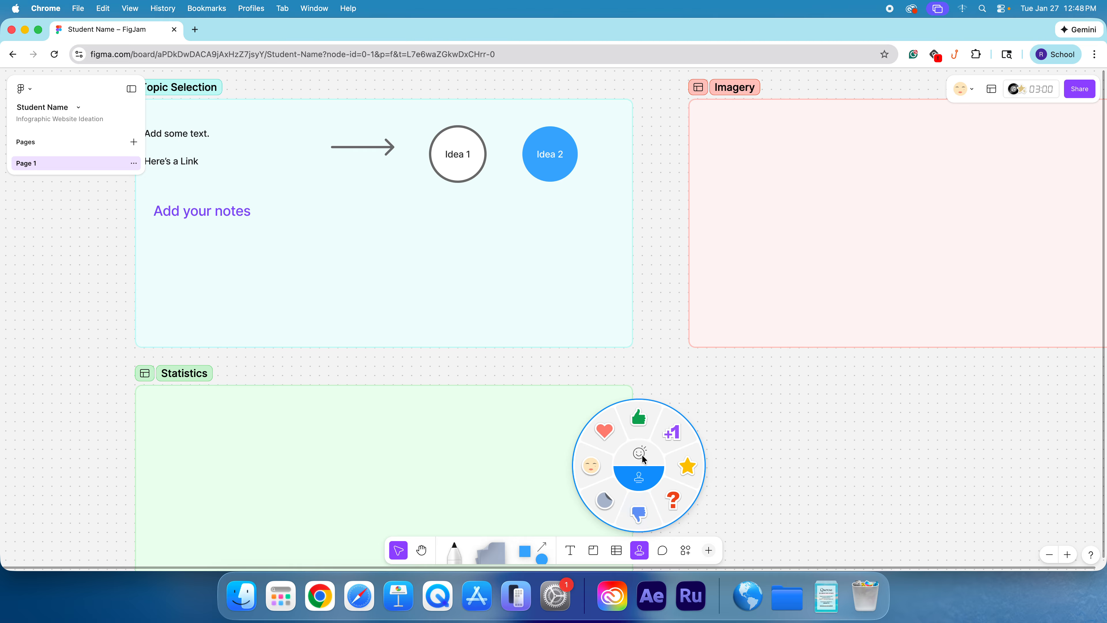
# Attach the comment "I think this is a great idea!" to the "Idea 2" circle and dismiss the mobile app promotion
pyautogui.click(662, 552)
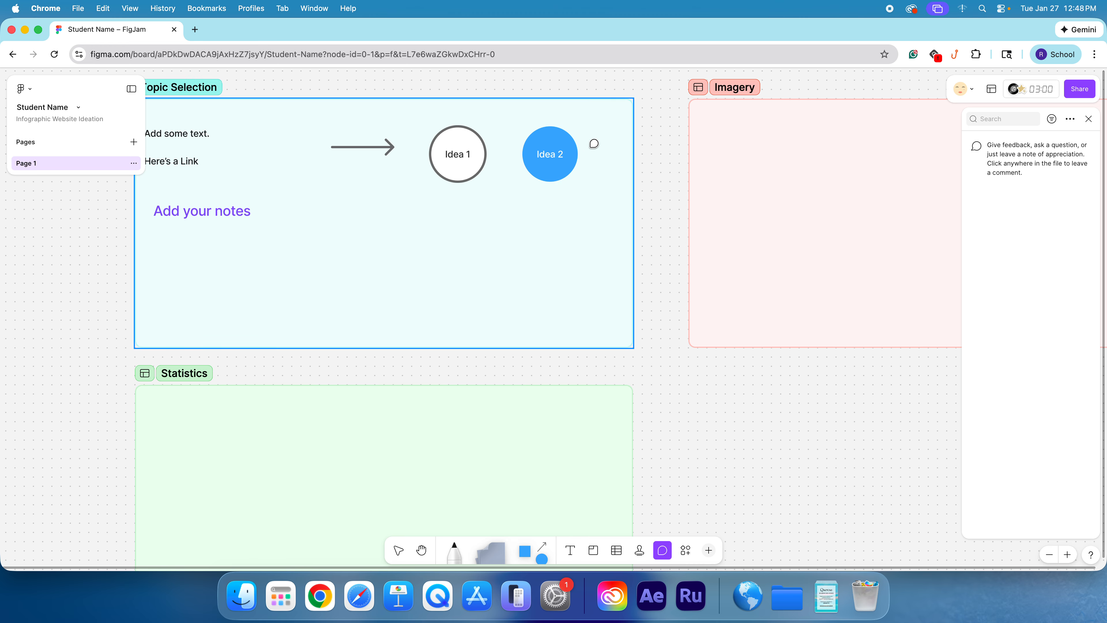
pyautogui.click(573, 142)
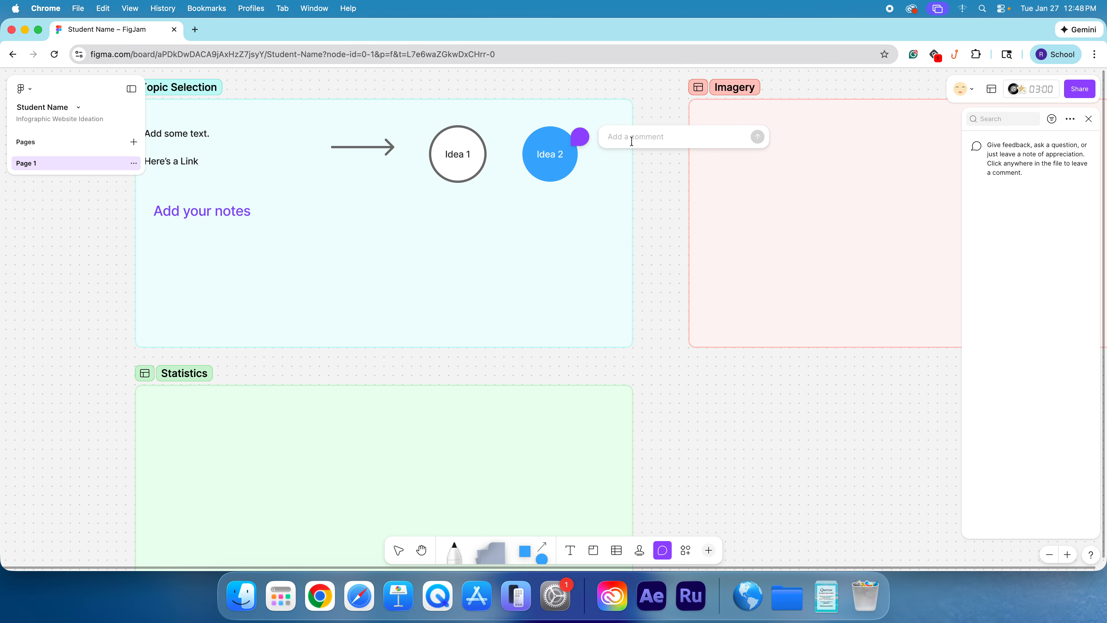
pyautogui.write('I think this is a gre')
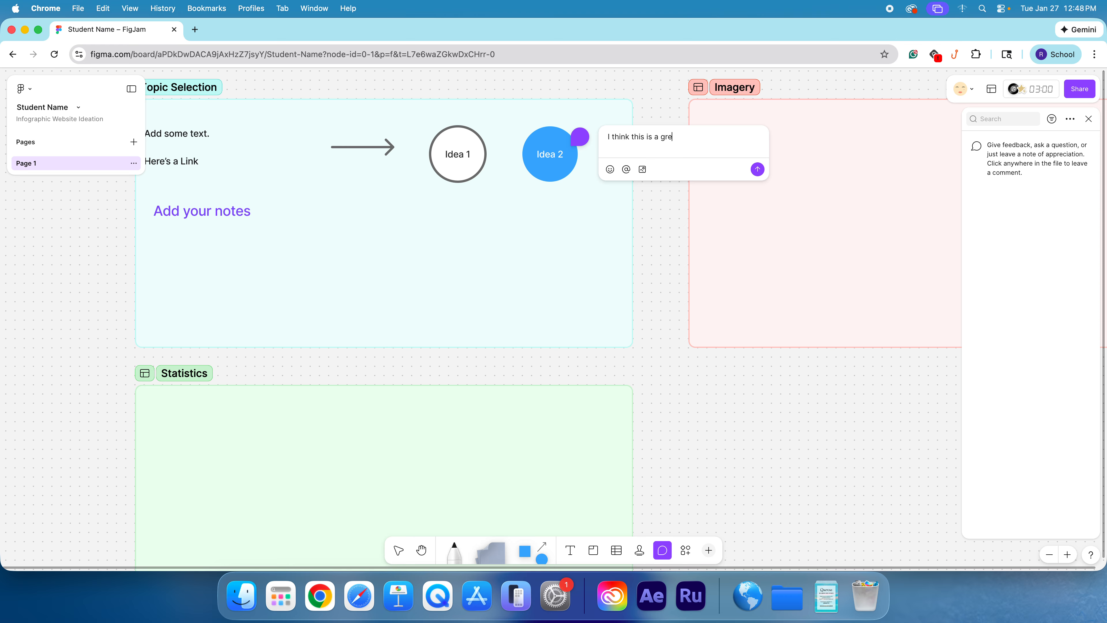
pyautogui.write('at idea!')
pyautogui.press('Return')
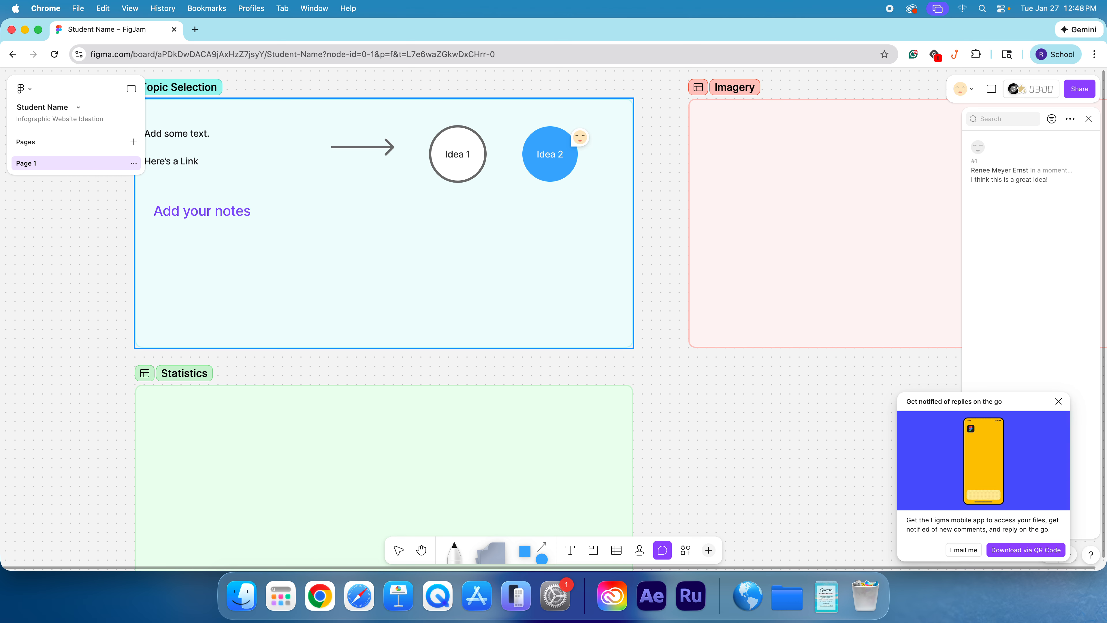
pyautogui.click(1058, 397)
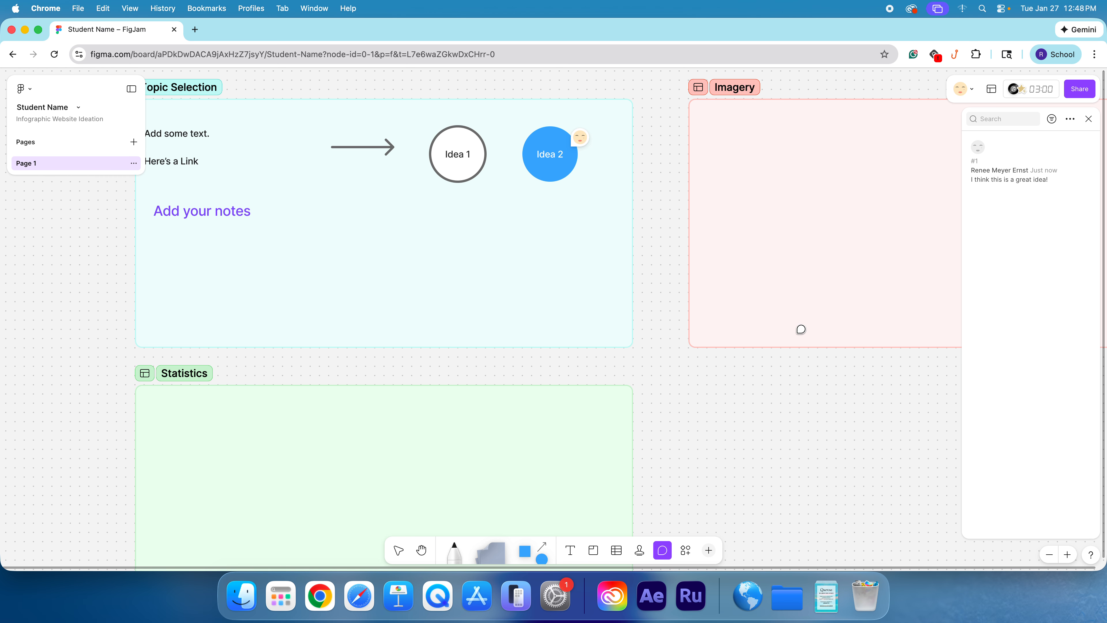
# View the extra options available for the comment thread in the comments list
pyautogui.moveTo(580, 141)
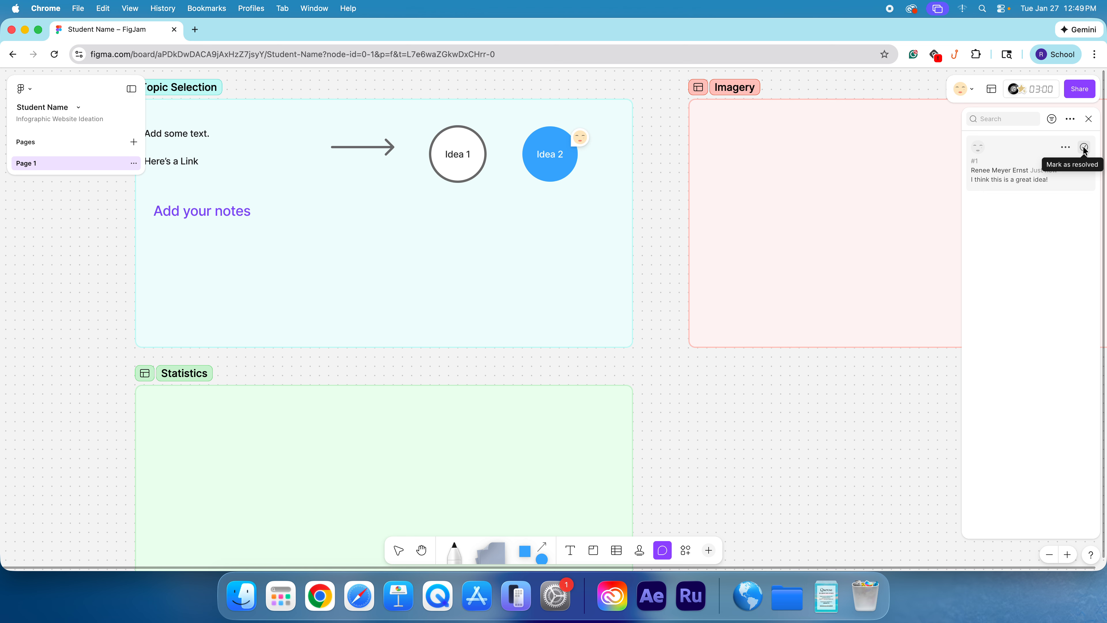
pyautogui.click(1064, 148)
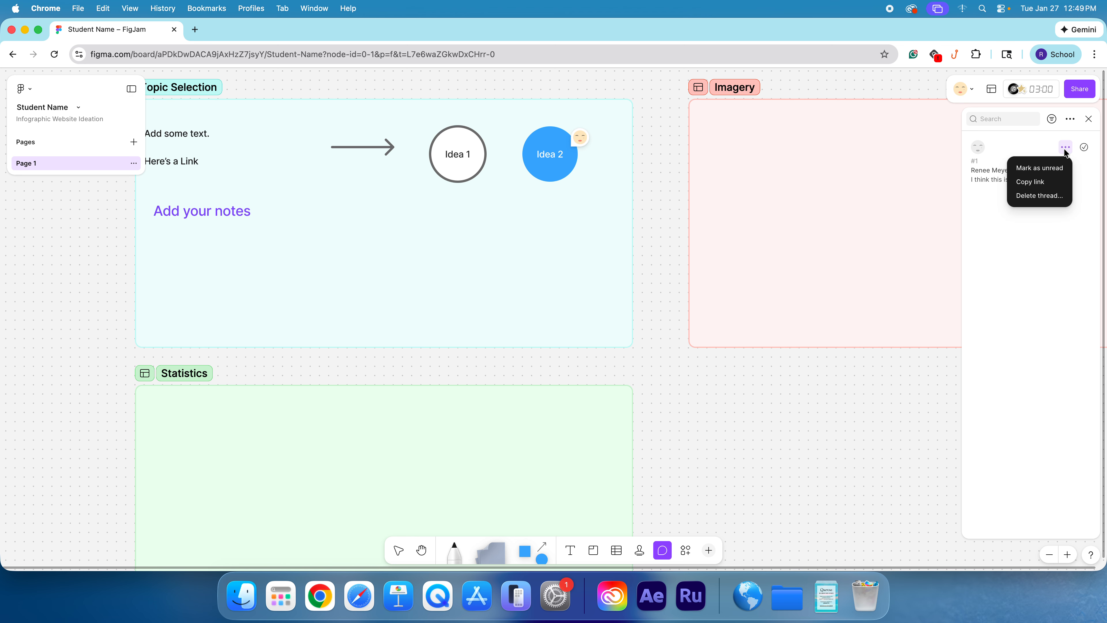
pyautogui.click(1004, 356)
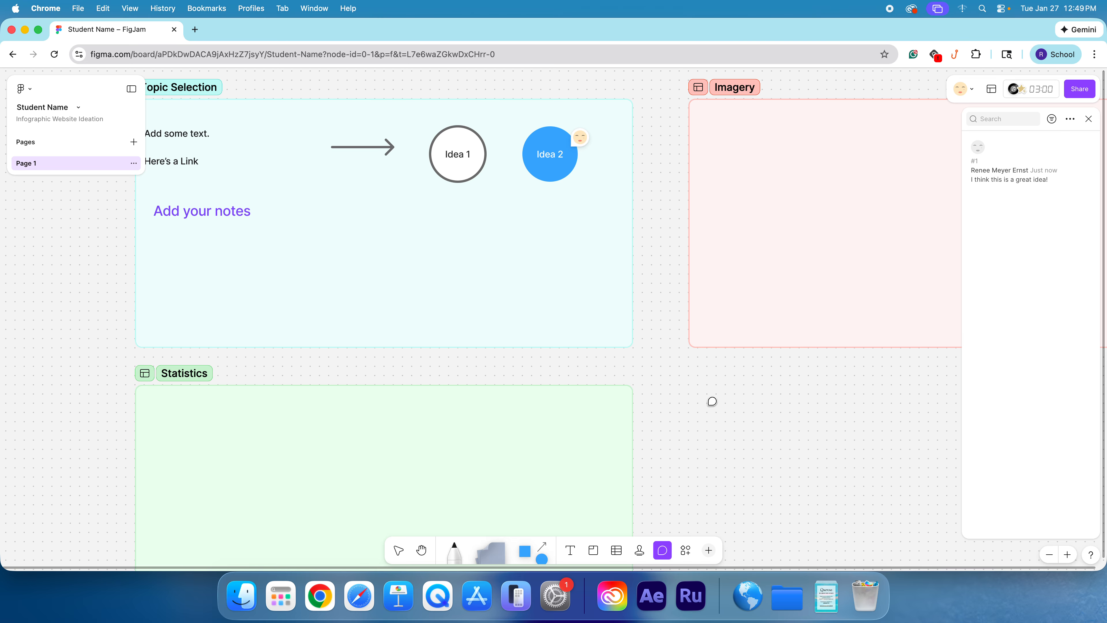
# Place the brown pushpin sticker from the recent stickers in the lower part of the "Topic Selection" section and deselect it
pyautogui.click(685, 551)
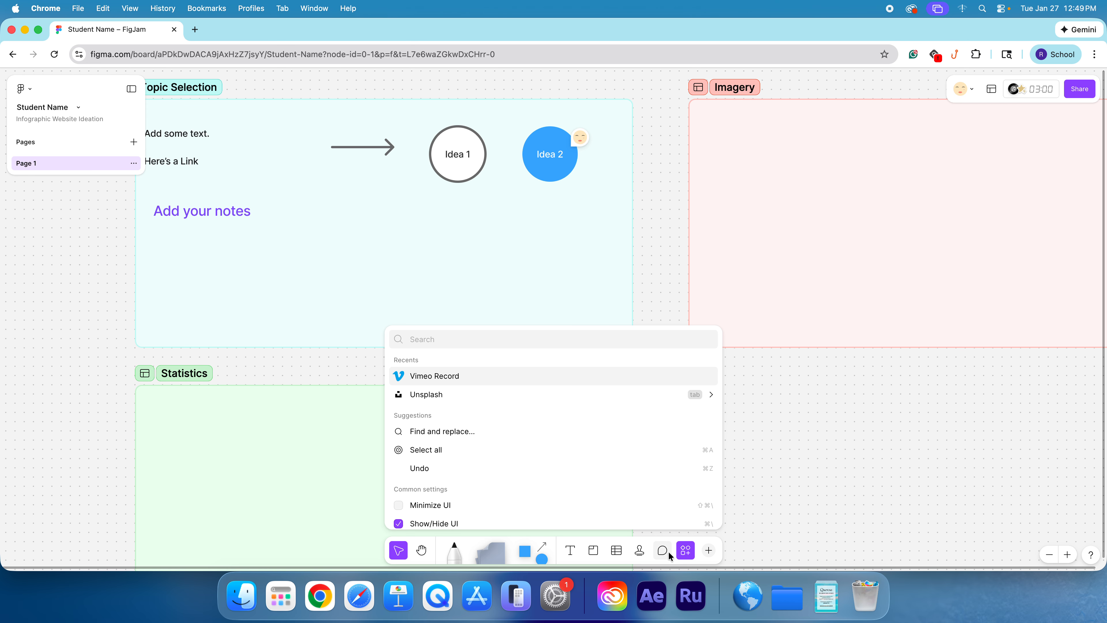
pyautogui.click(709, 549)
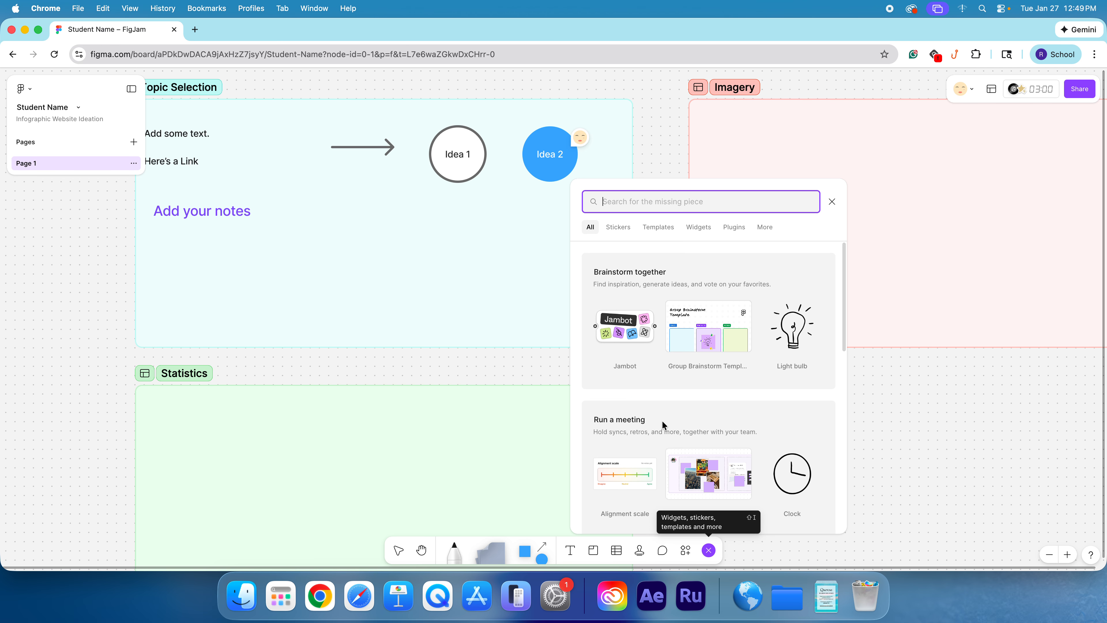
pyautogui.scroll(-7, 700, 415)
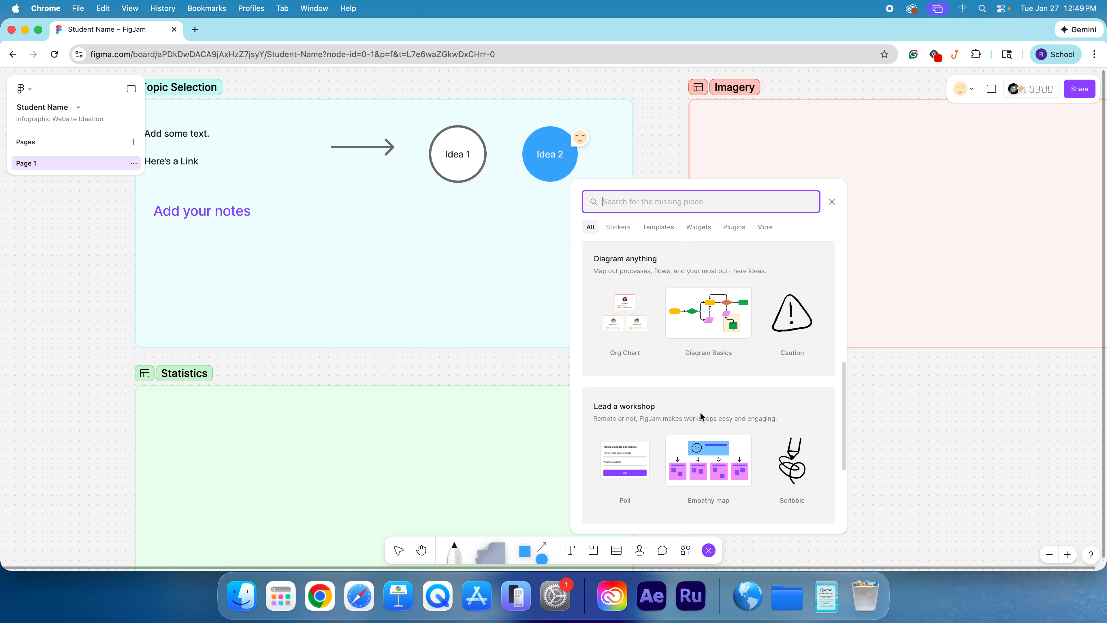
pyautogui.click(615, 225)
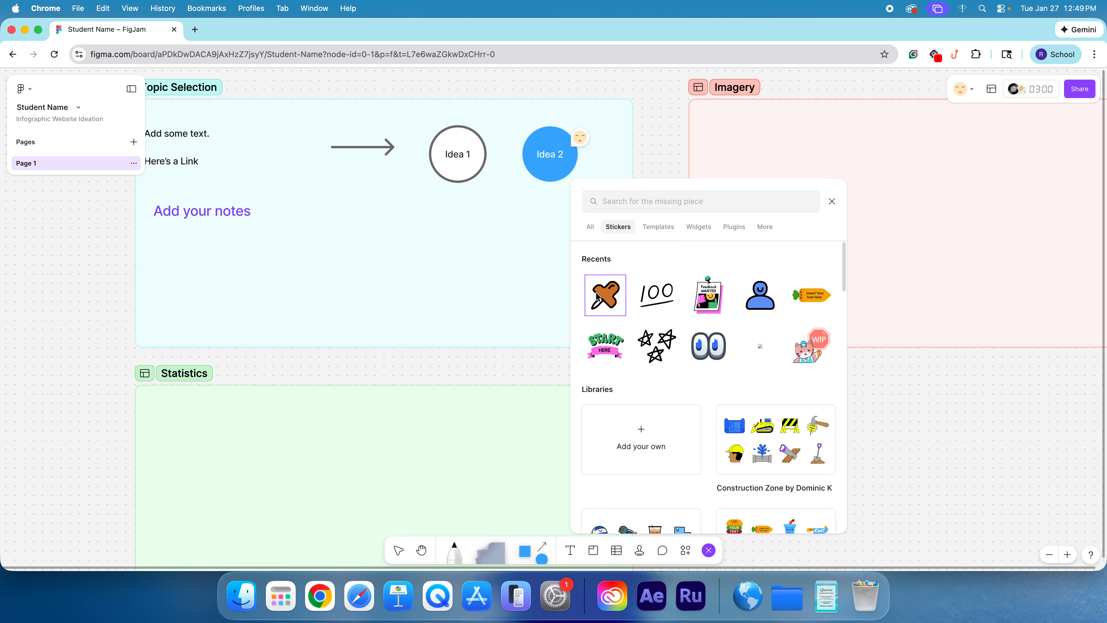
pyautogui.moveTo(603, 295); pyautogui.dragTo(537, 287)
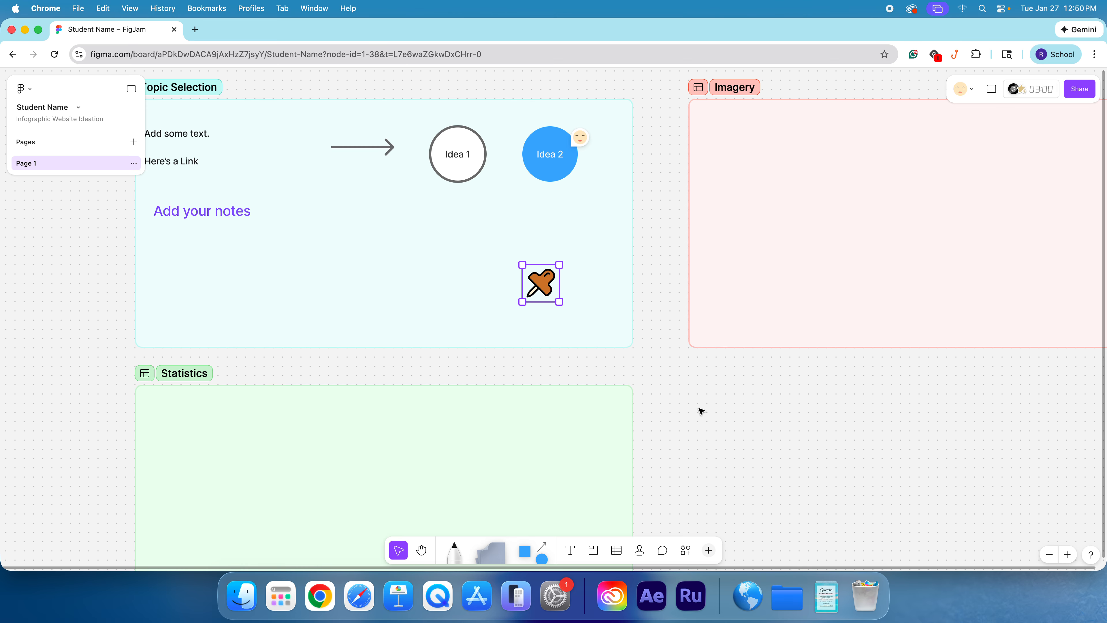
pyautogui.hscroll(1, 704, 406)
pyautogui.click(706, 403)
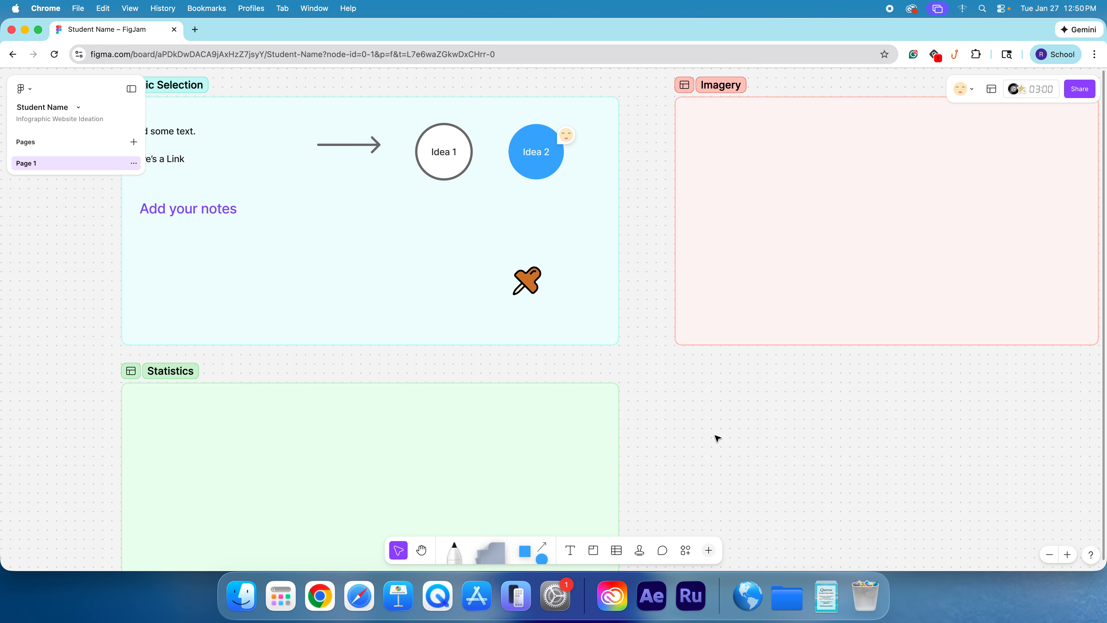
# Draw a wavy black marker line across the middle of the "Statistics" section
pyautogui.press('h')
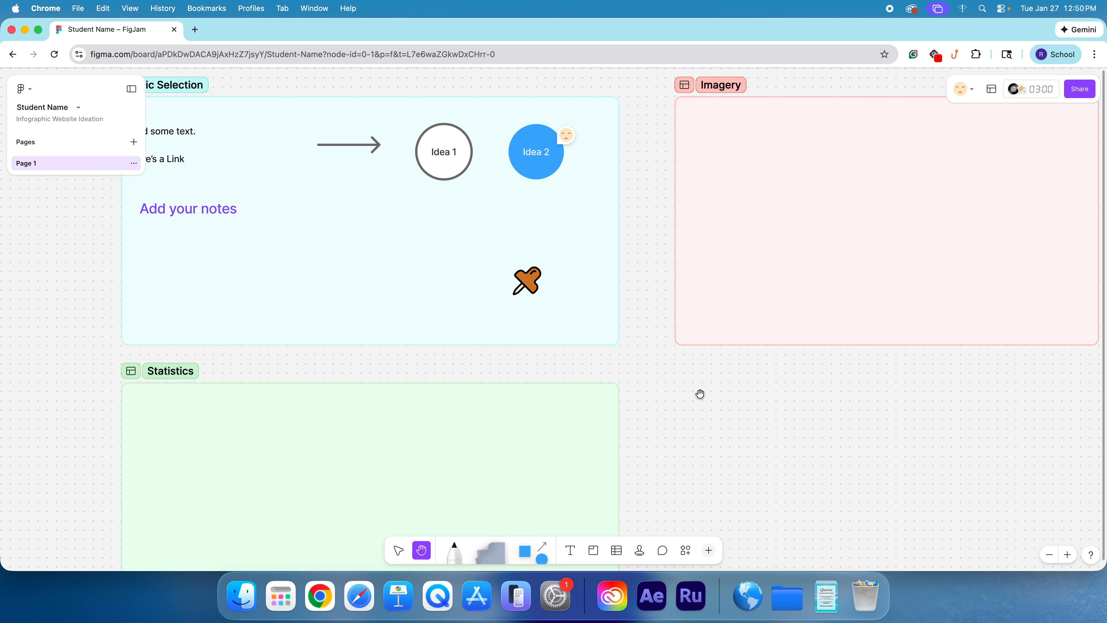
pyautogui.moveTo(700, 394)
pyautogui.mouseDown()
pyautogui.moveTo(675, 395)
pyautogui.moveTo(714, 396)
pyautogui.mouseUp()
pyautogui.press('v')
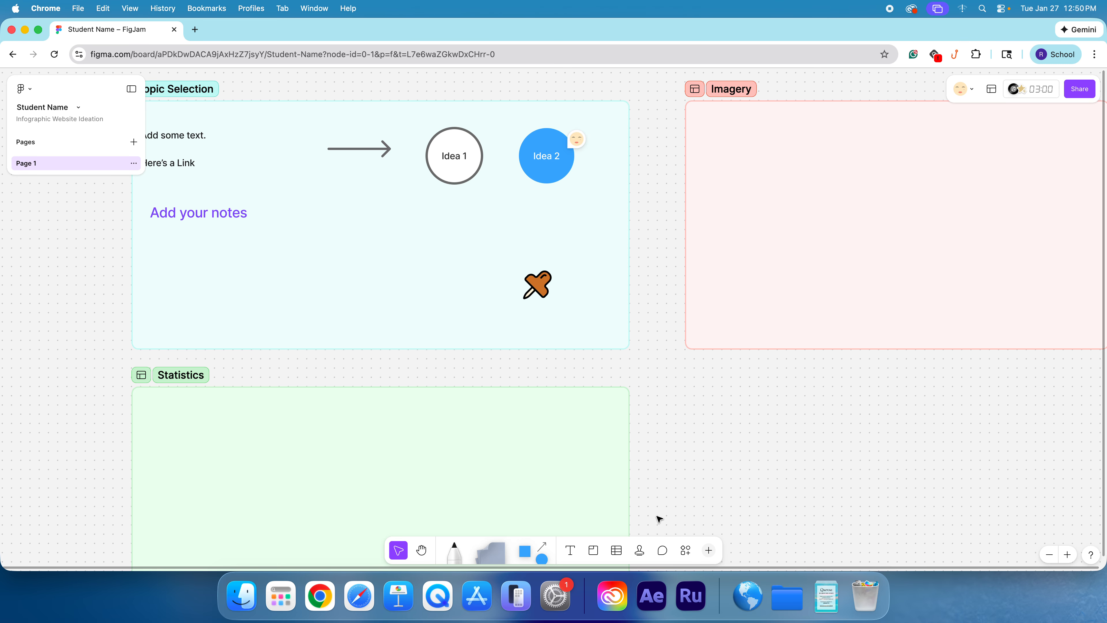
pyautogui.hscroll(-1, 657, 517)
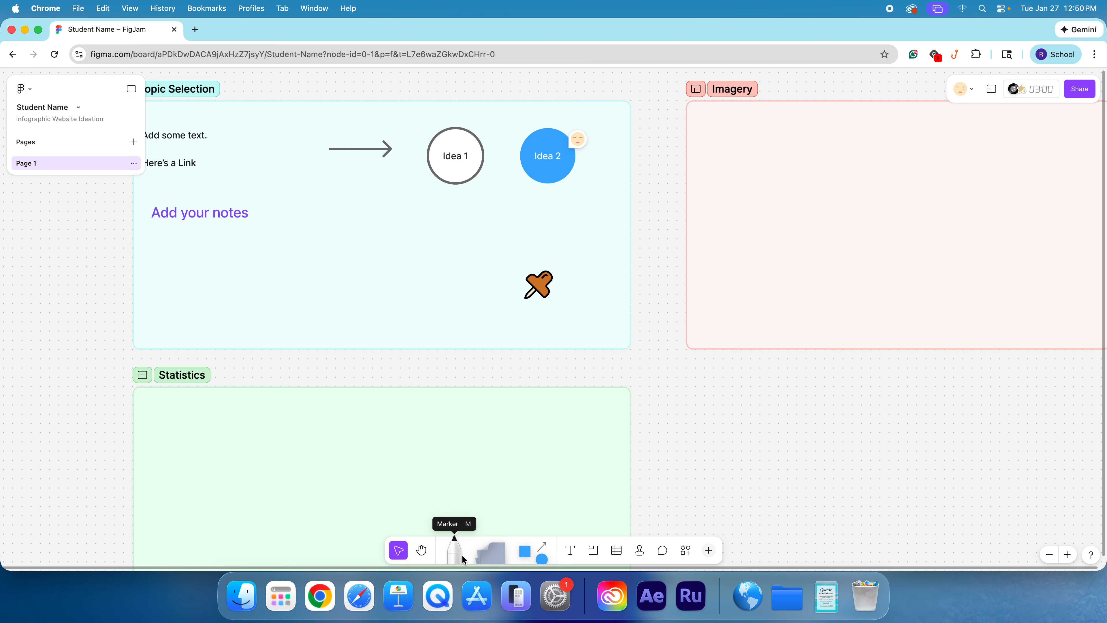
pyautogui.press('m')
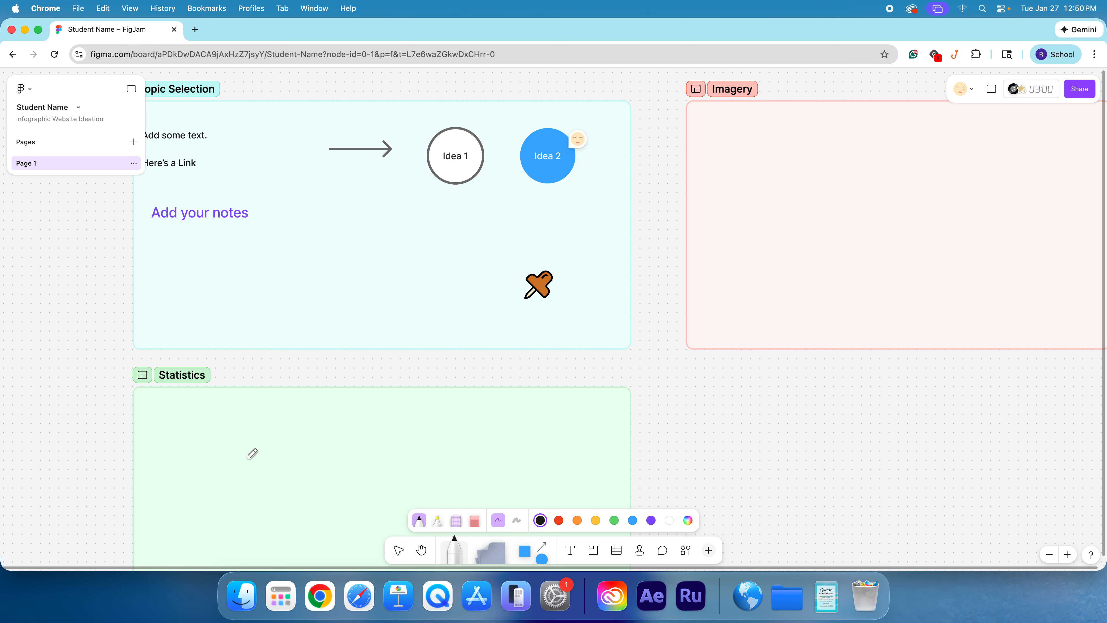
pyautogui.moveTo(250, 457)
pyautogui.mouseDown()
pyautogui.moveTo(302, 494)
pyautogui.moveTo(407, 479)
pyautogui.mouseUp()
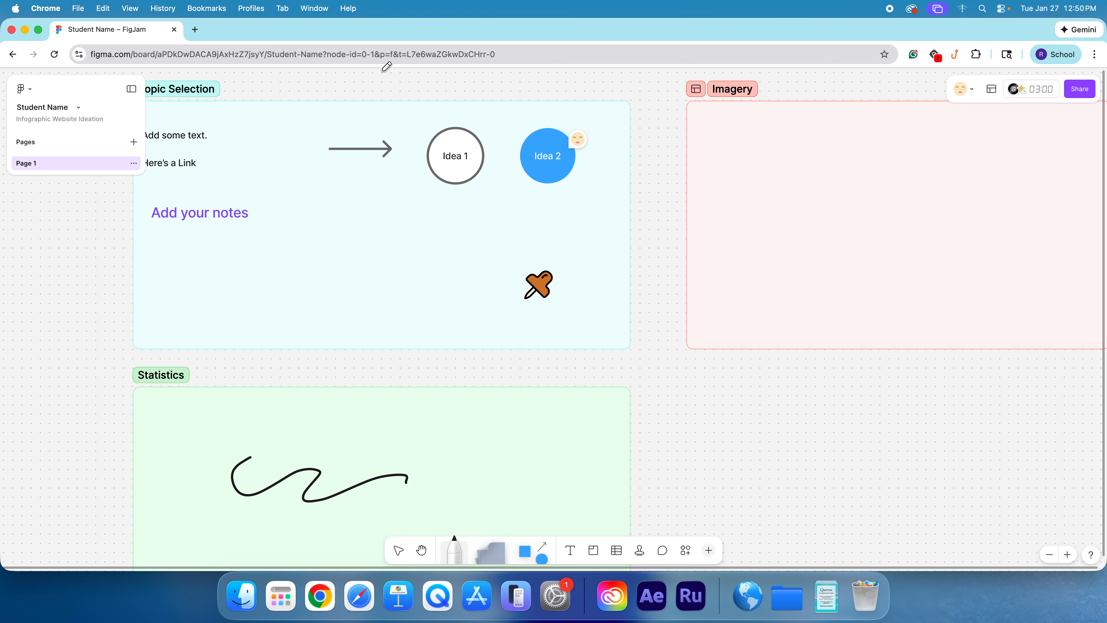
# Open unsplash.com in a new browser tab
pyautogui.click(195, 29)
pyautogui.write('uns')
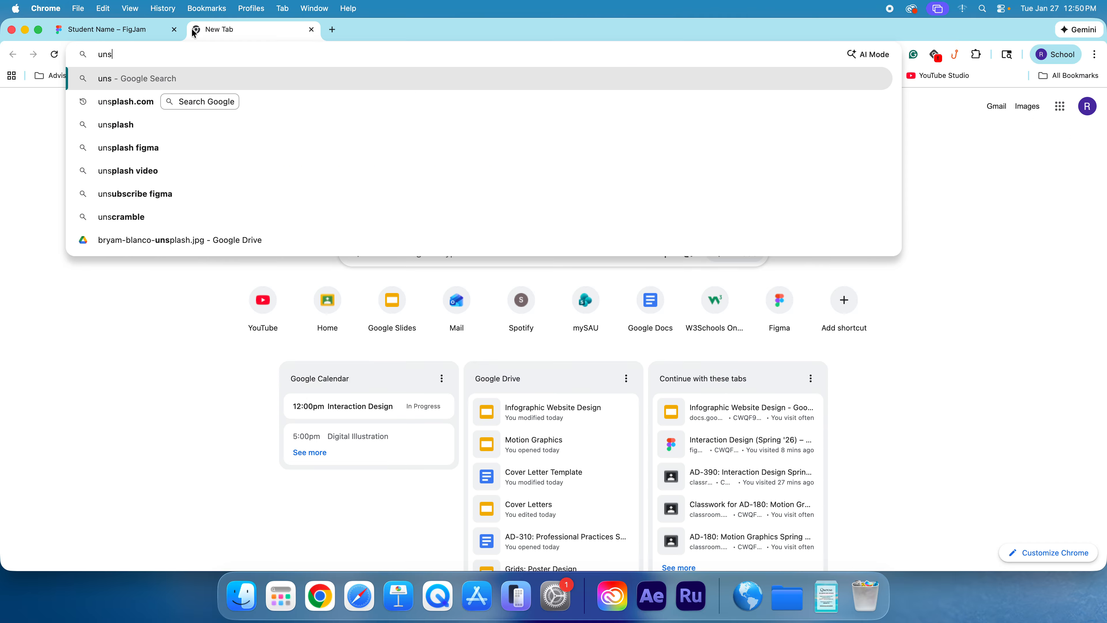
pyautogui.write('plash.com')
pyautogui.press('Return')
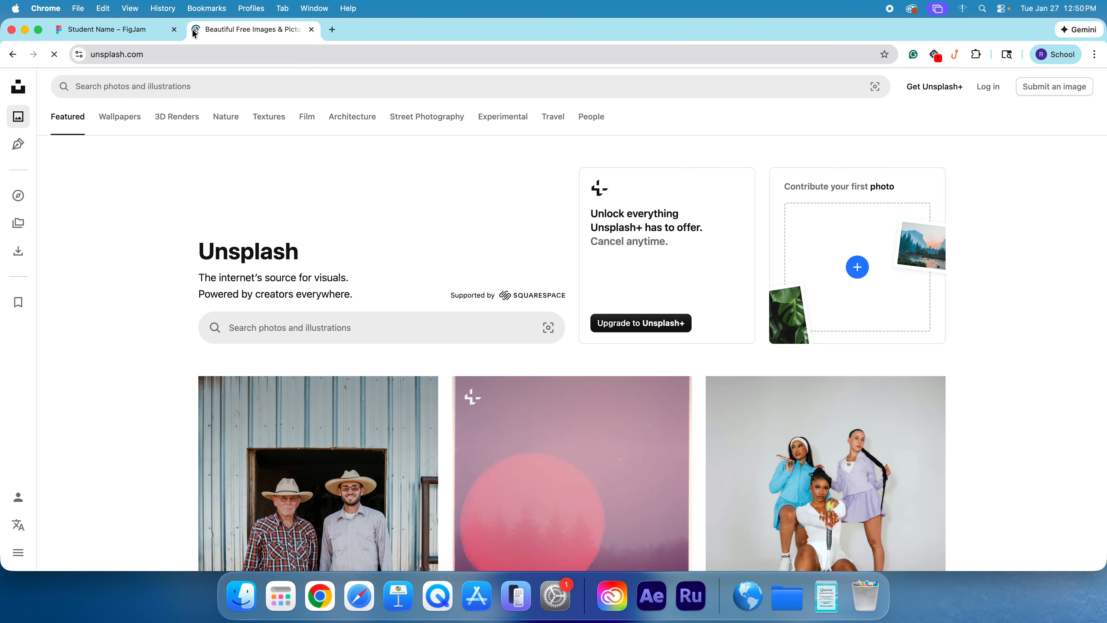
# Download the featured photo of a bare tree in morning mist and save it to the Desktop
pyautogui.scroll(-1, 519, 326)
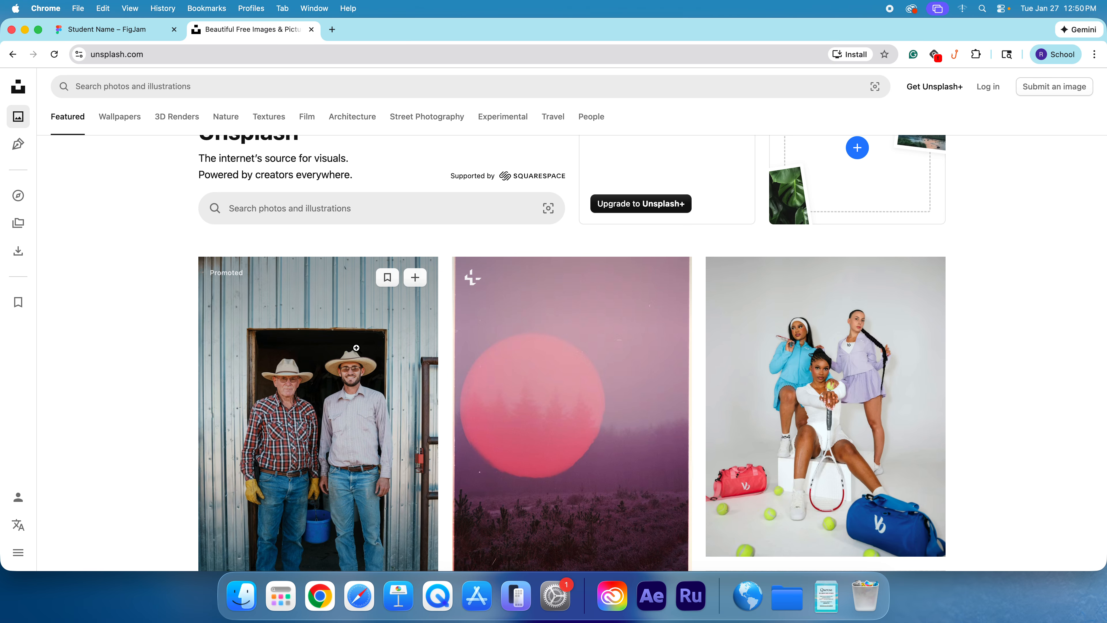
pyautogui.scroll(-2, 575, 339)
pyautogui.scroll(-10, 577, 332)
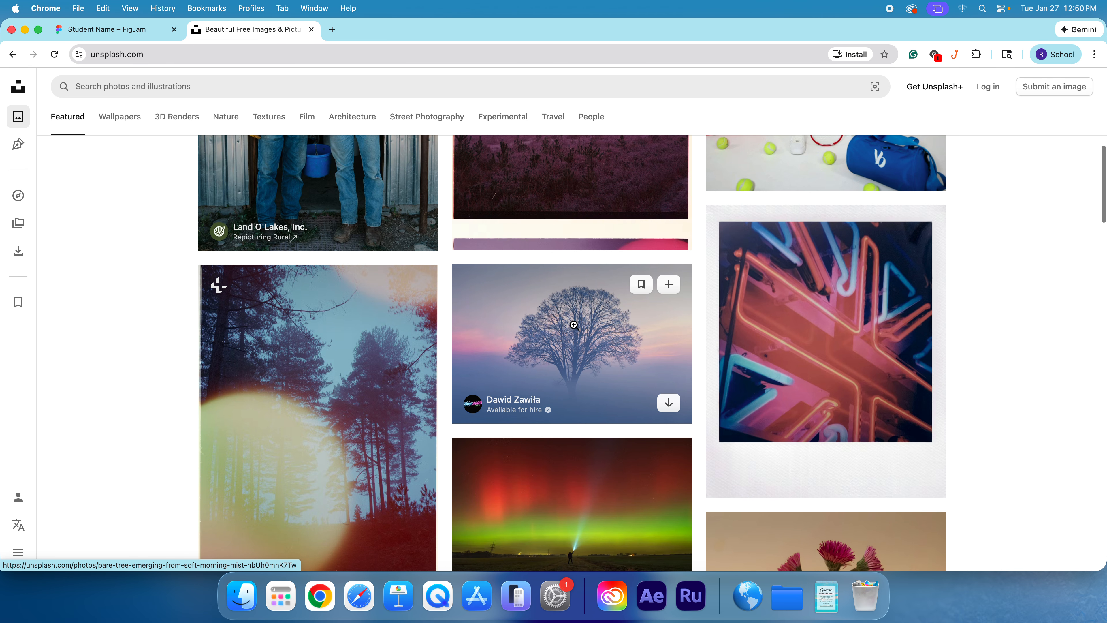
pyautogui.click(672, 405)
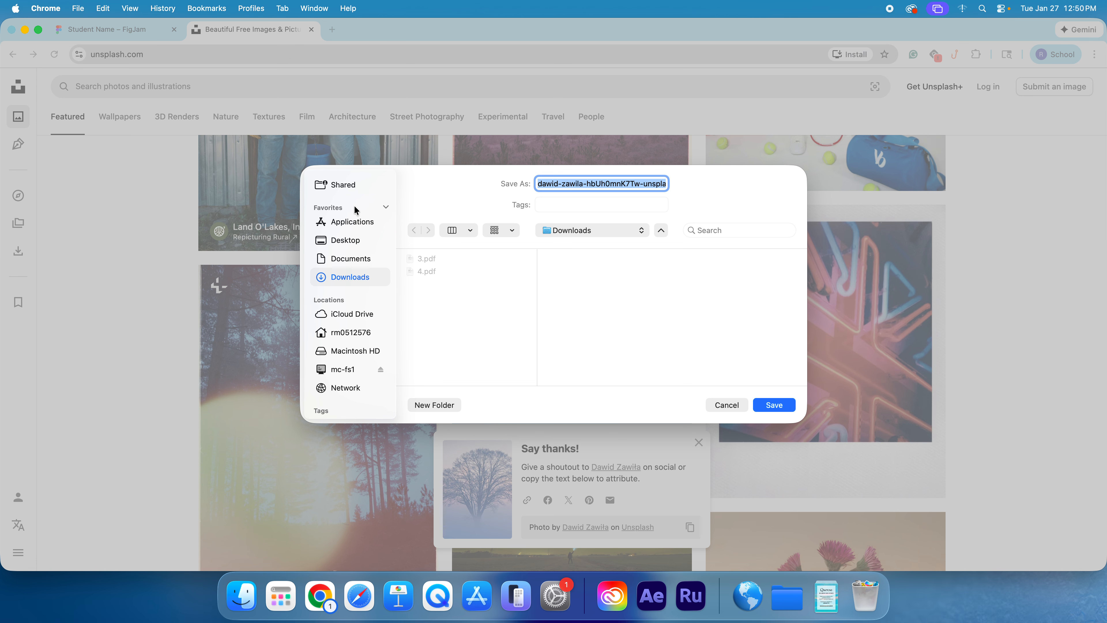
pyautogui.click(358, 237)
pyautogui.click(774, 405)
# Return to the FigJam board, narrow the browser window to add the tree photo from the Desktop, and widen the window again
pyautogui.click(107, 29)
pyautogui.moveTo(1105, 557); pyautogui.dragTo(741, 552)
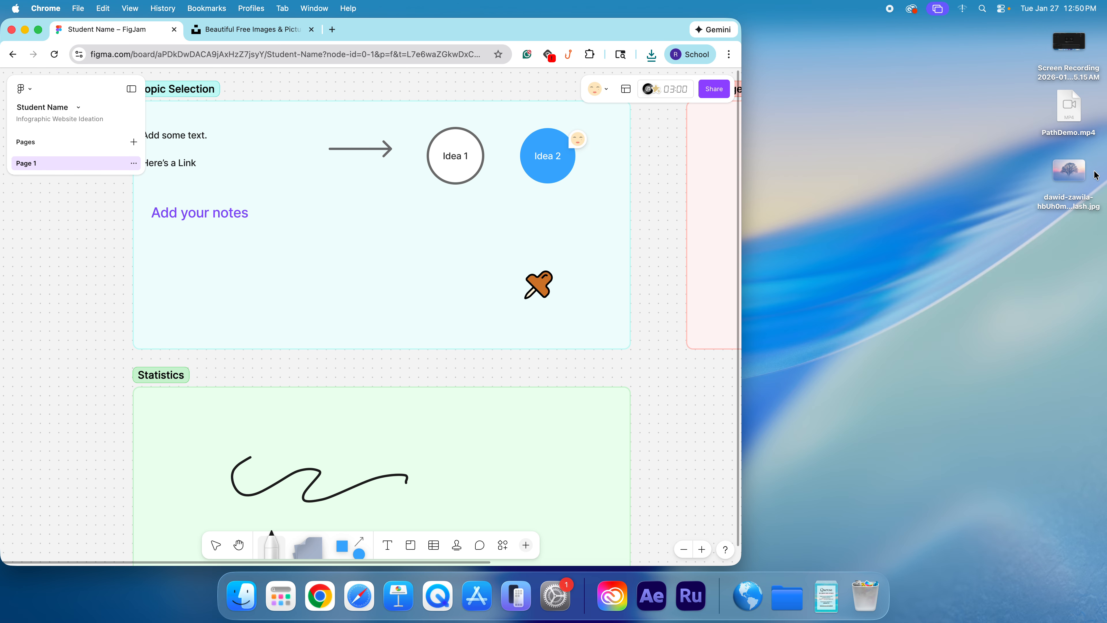
pyautogui.moveTo(1068, 174); pyautogui.dragTo(482, 469)
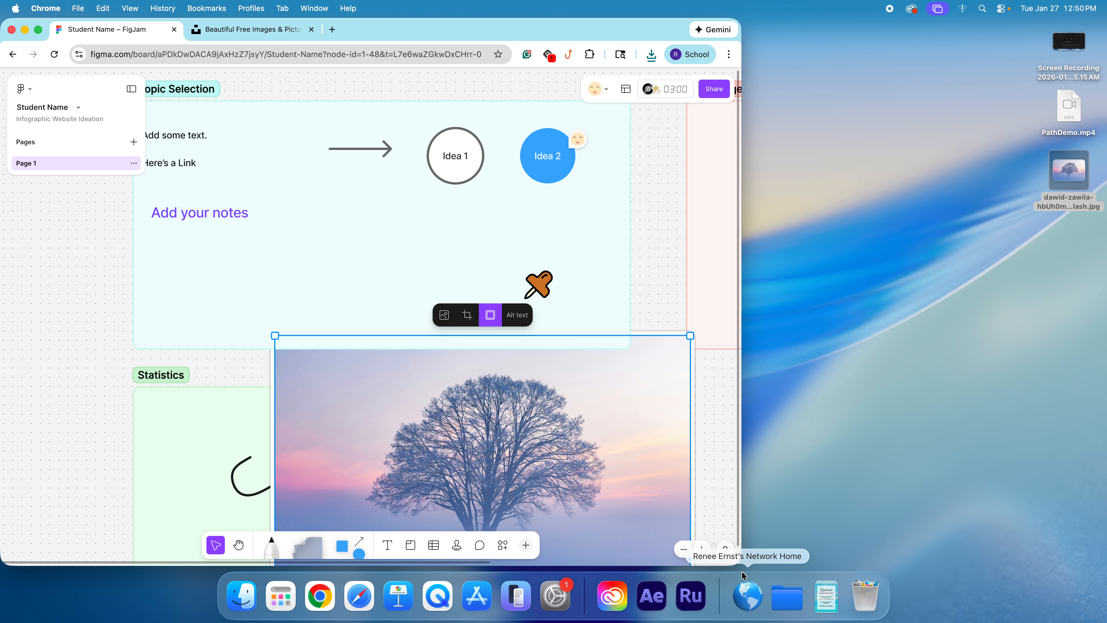
pyautogui.moveTo(736, 563); pyautogui.dragTo(1090, 567)
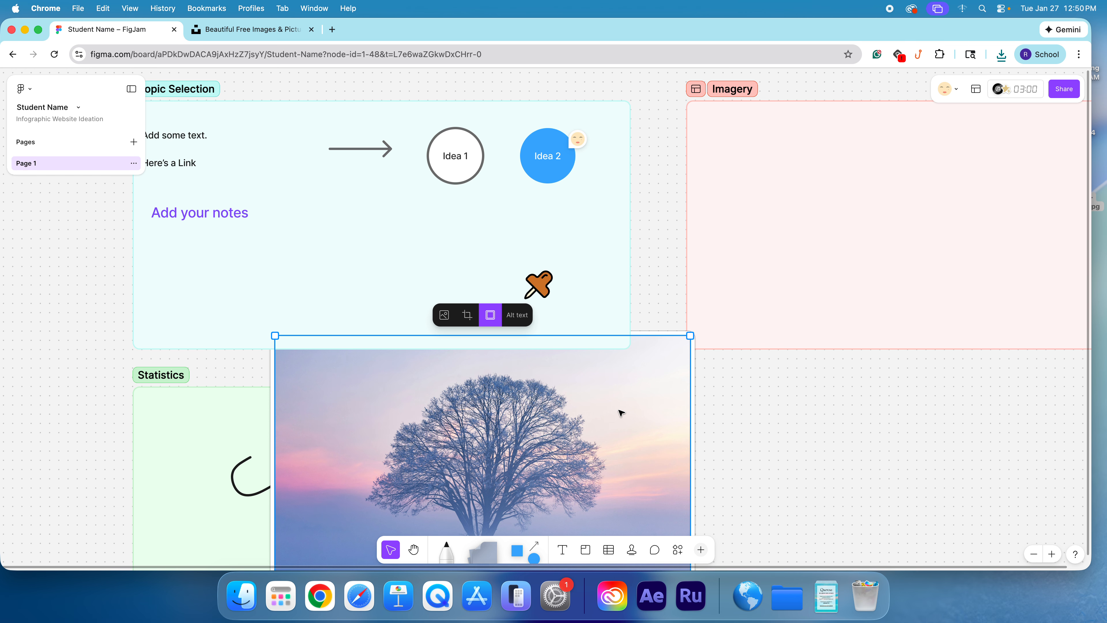
# Shrink the tree photo, place it inside the "Statistics" section at the end of the marker line, and deselect it
pyautogui.scroll(-3, 621, 412)
pyautogui.scroll(-1, 619, 410)
pyautogui.moveTo(690, 441); pyautogui.dragTo(447, 279)
pyautogui.moveTo(402, 238); pyautogui.dragTo(555, 328)
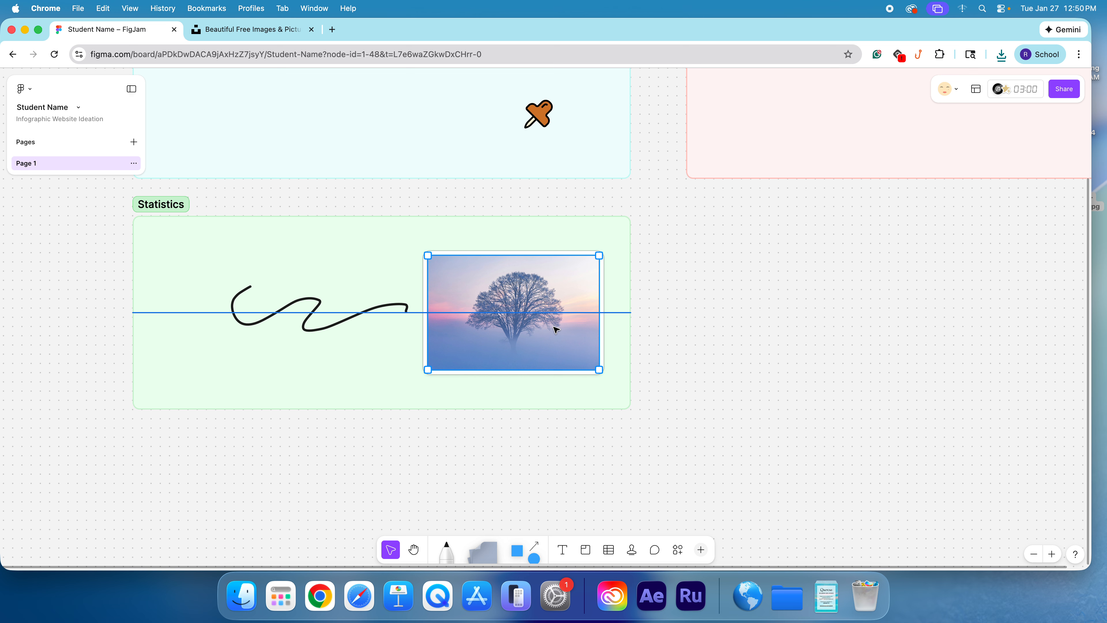
pyautogui.click(567, 492)
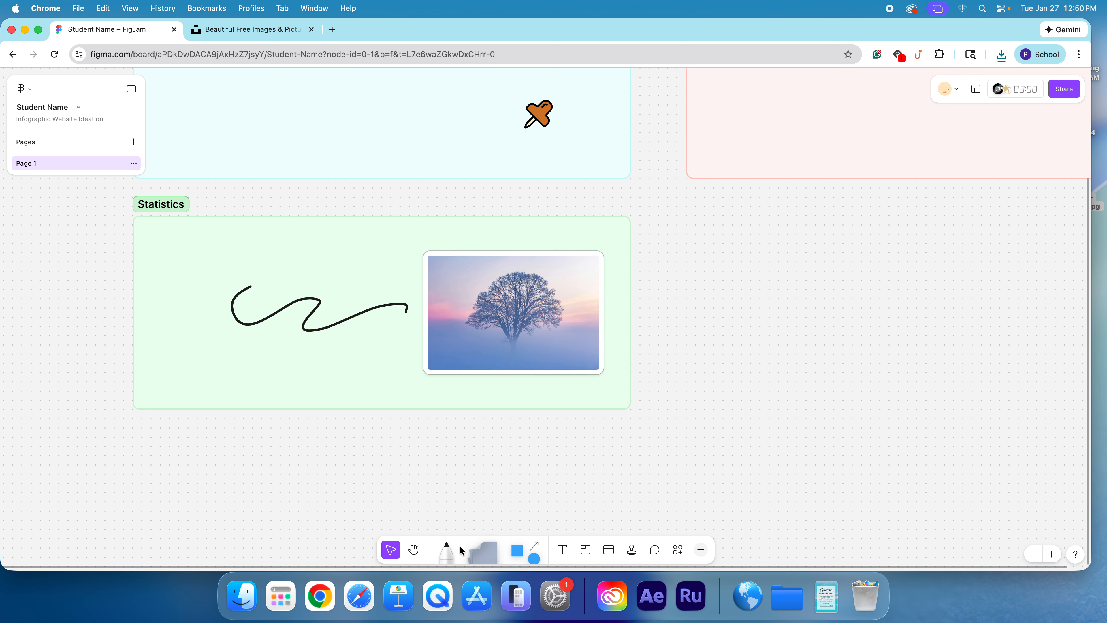
# Try a marker stroke over the tree photo and undo it
pyautogui.click(445, 549)
pyautogui.moveTo(460, 288)
pyautogui.mouseDown()
pyautogui.moveTo(499, 302)
pyautogui.moveTo(524, 334)
pyautogui.mouseUp()
pyautogui.press('super+z')
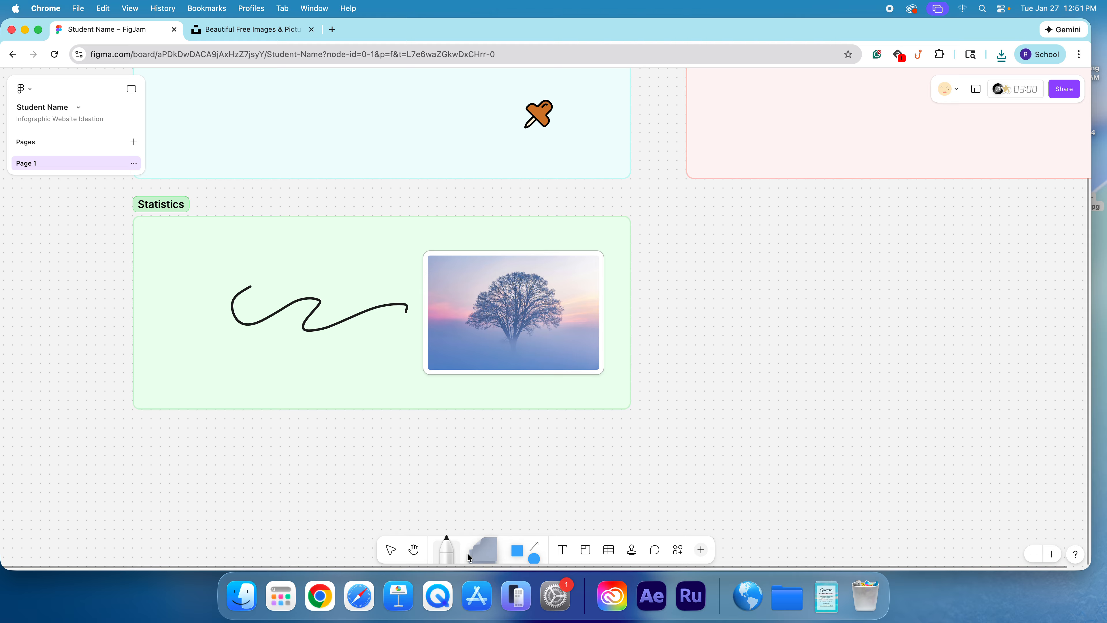
# Place a yellow sticky note beside the "Statistics" section, outside its edge, with the text "Other notes on the side", and deselect it
pyautogui.click(474, 552)
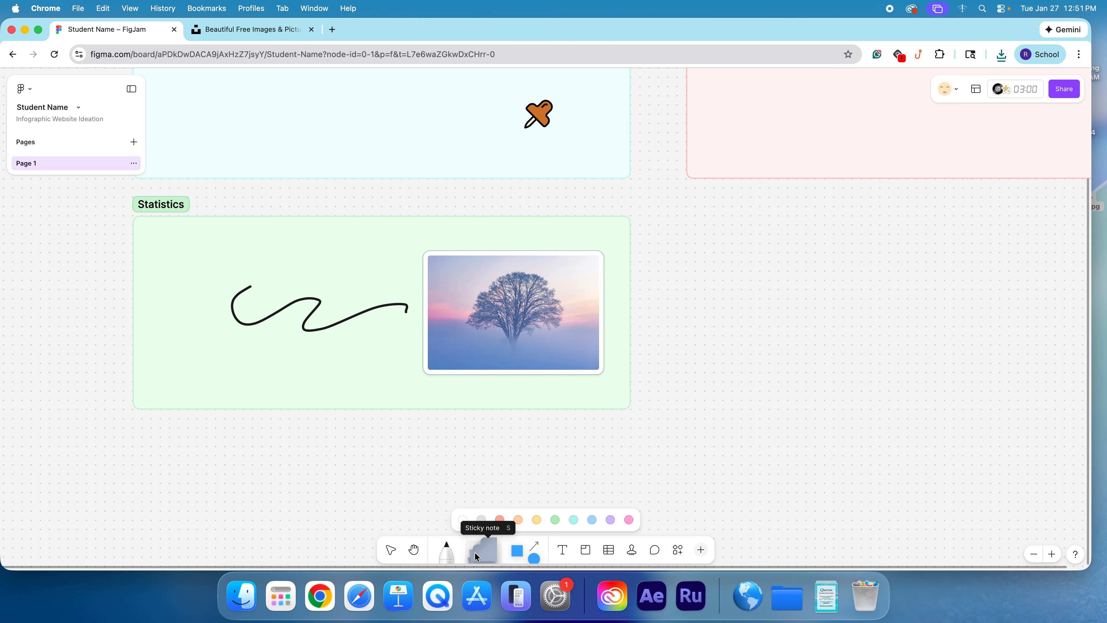
pyautogui.click(538, 520)
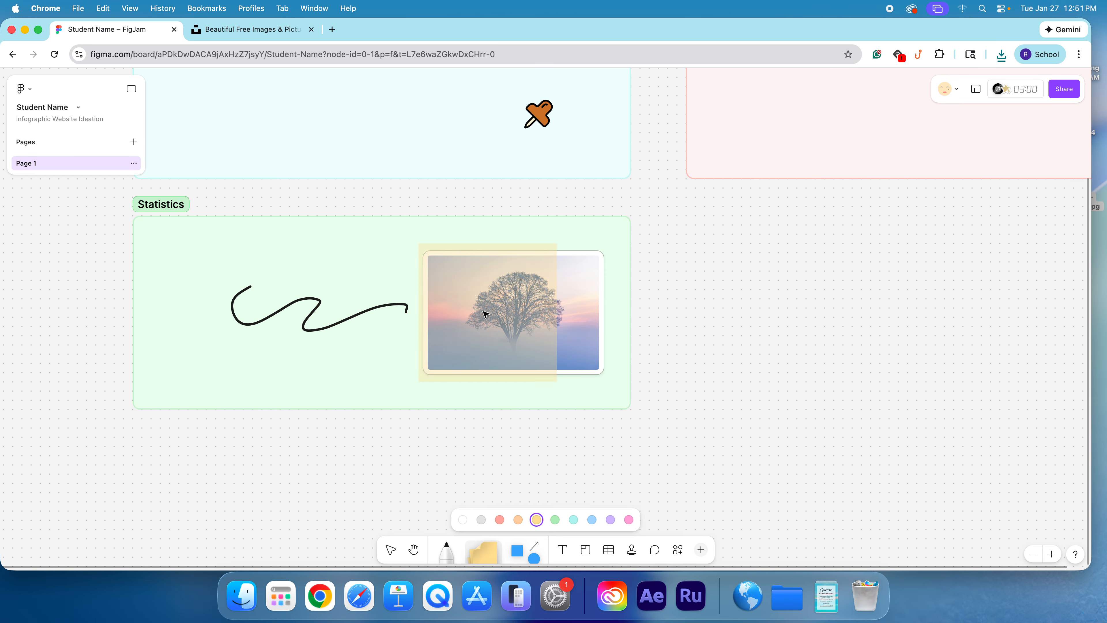
pyautogui.click(727, 289)
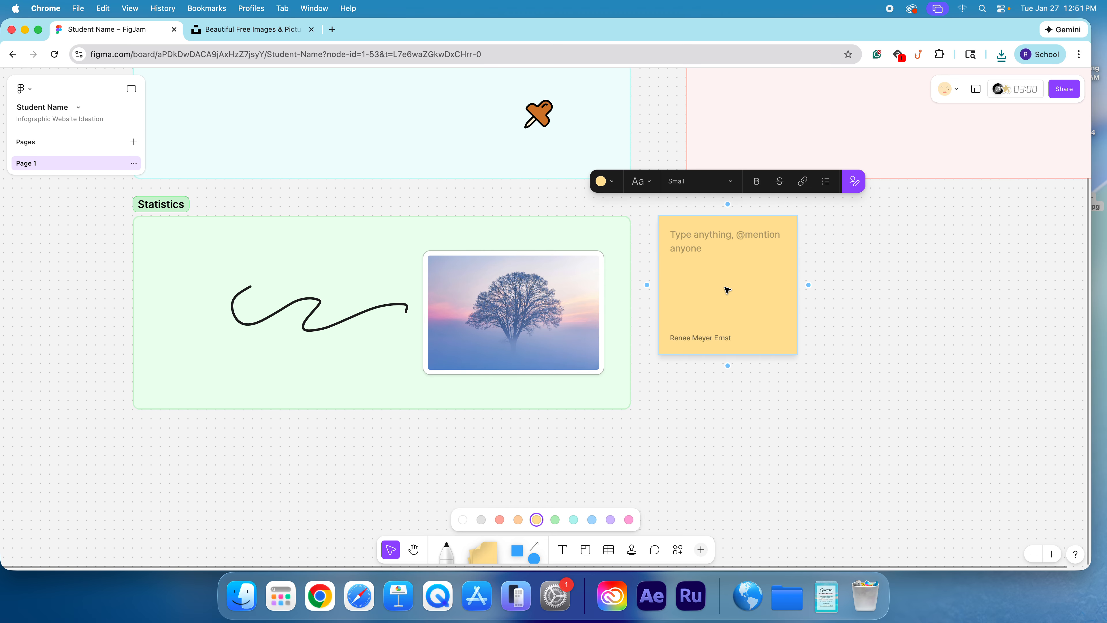
pyautogui.write('Other notes on the side')
pyautogui.click(640, 288)
# Copy the board's link from its sharing options
pyautogui.scroll(3, 641, 288)
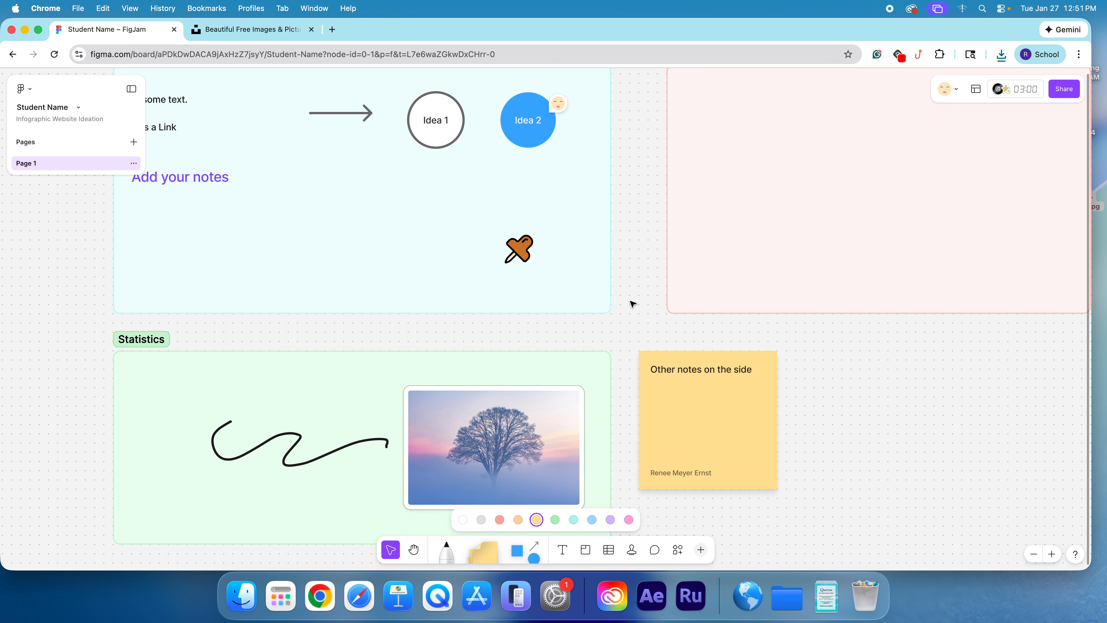
pyautogui.click(1063, 91)
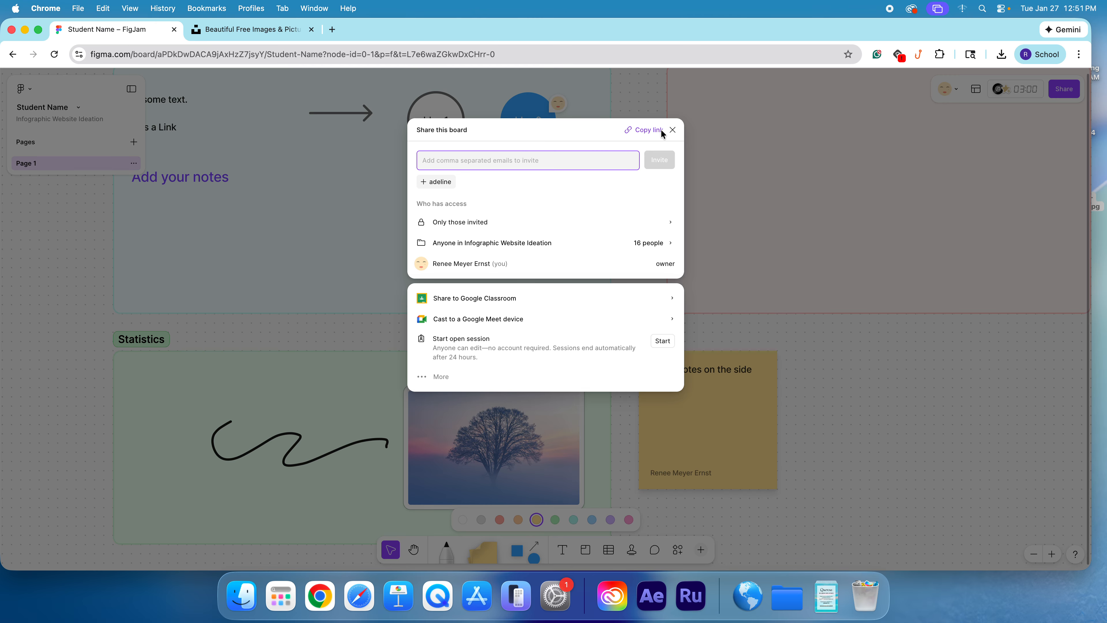
pyautogui.click(648, 132)
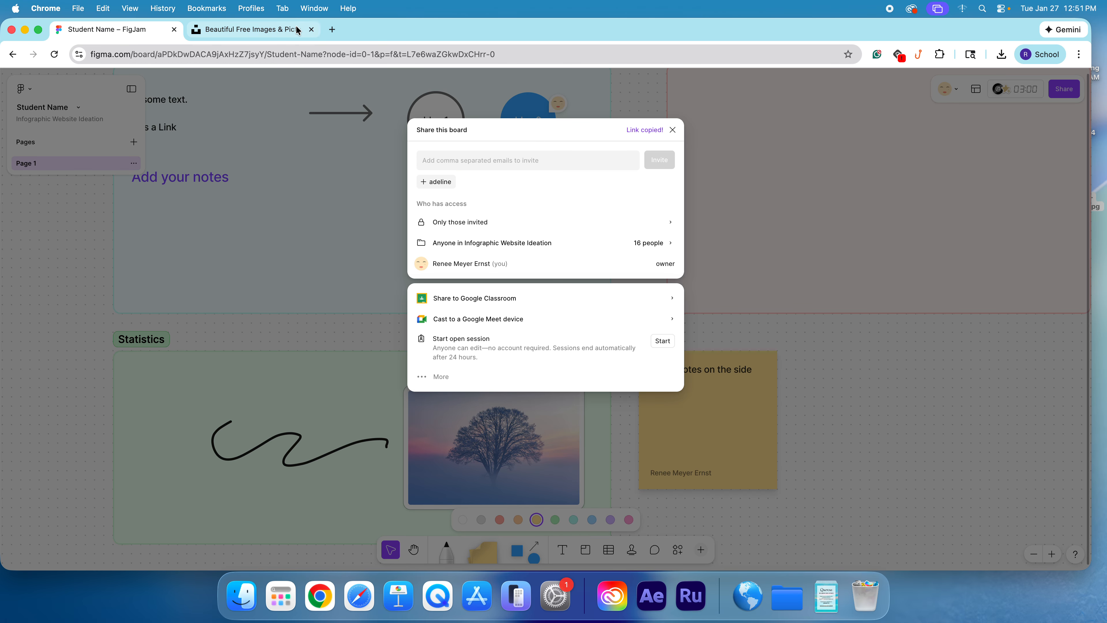
# In a new browser tab, go to Google Classroom and expand the "Figjam: Infographic Website" assignment in the Spring 2026 "AD-390: Interaction Design" class
pyautogui.click(331, 30)
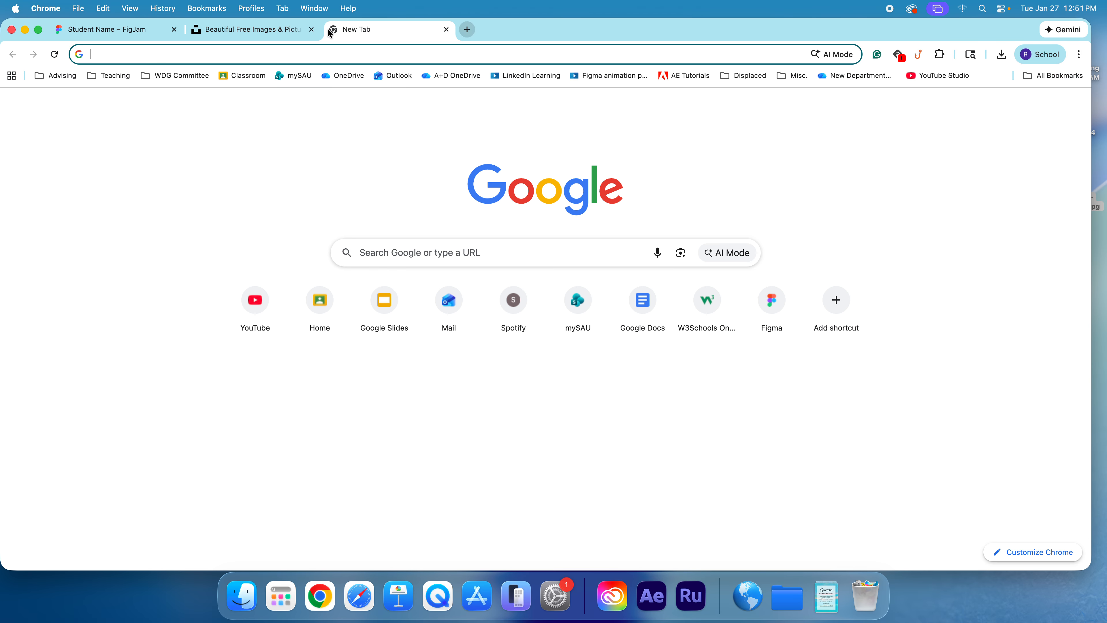
pyautogui.click(340, 303)
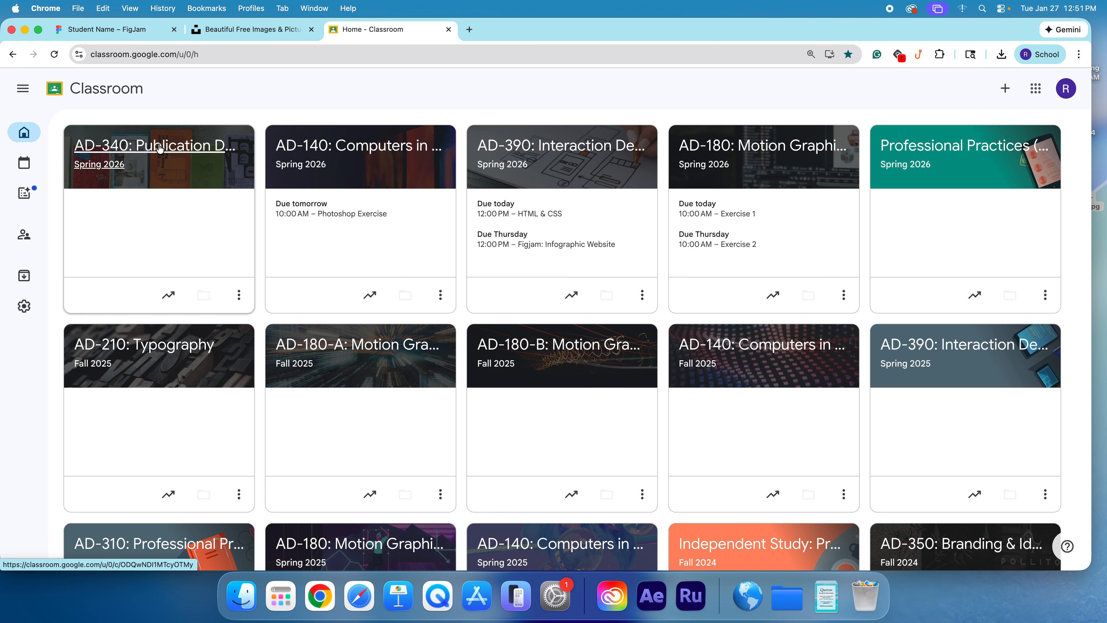
pyautogui.click(556, 146)
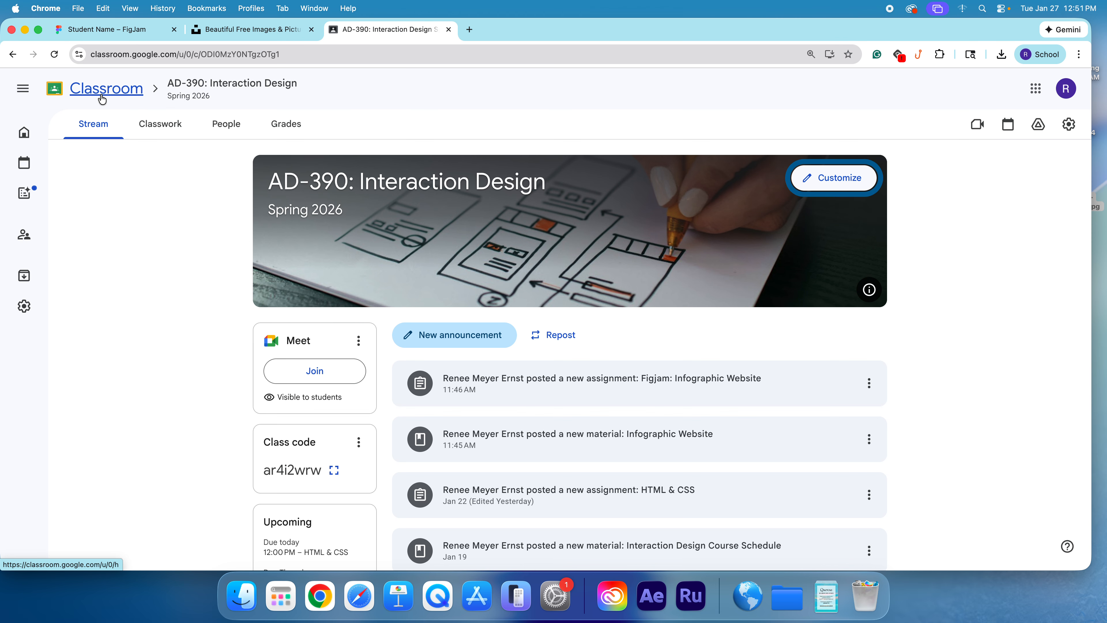
pyautogui.click(157, 123)
pyautogui.click(428, 212)
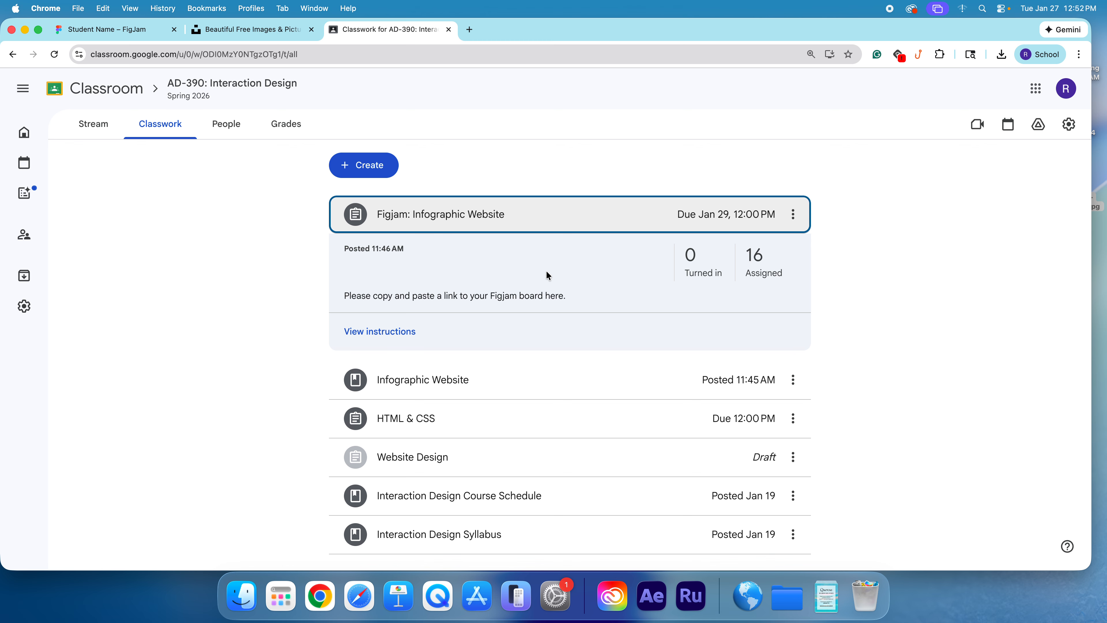
# Return to the "Student Name" FigJam board and close its sharing dialog
pyautogui.click(225, 41)
pyautogui.click(137, 36)
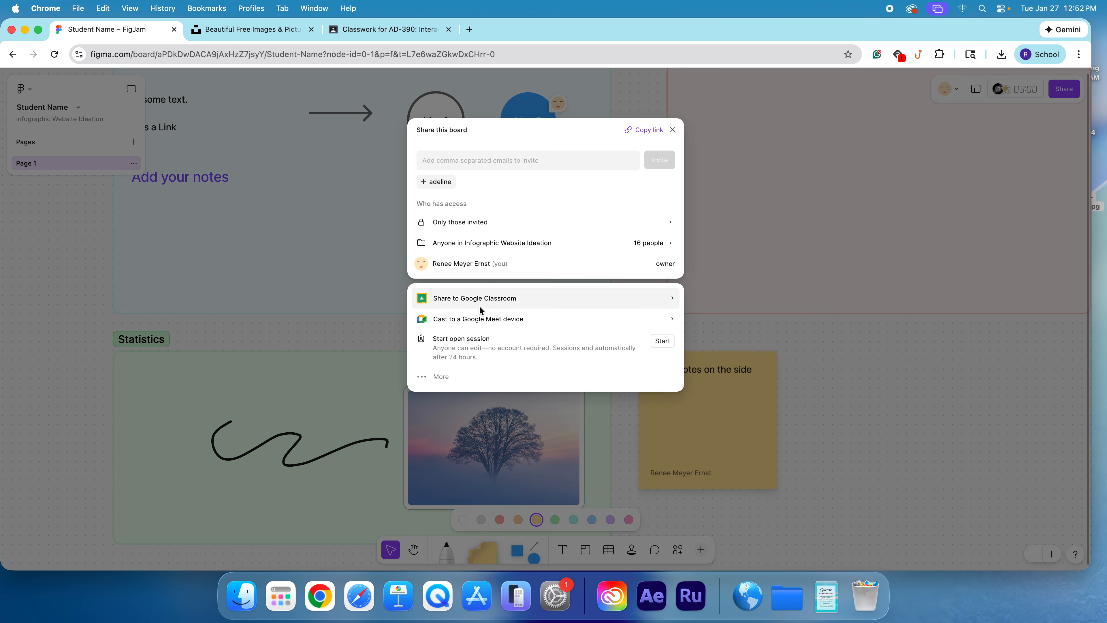
pyautogui.click(796, 220)
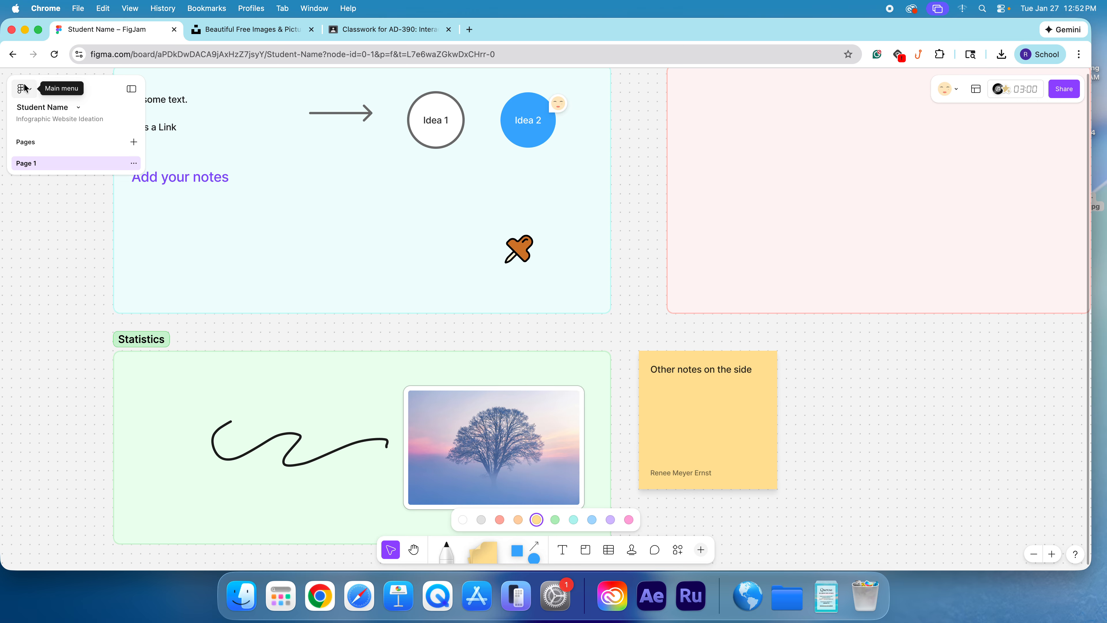
# Leave the board for the "Infographic Website Ideation" project files and look through the boards listed there
pyautogui.click(20, 91)
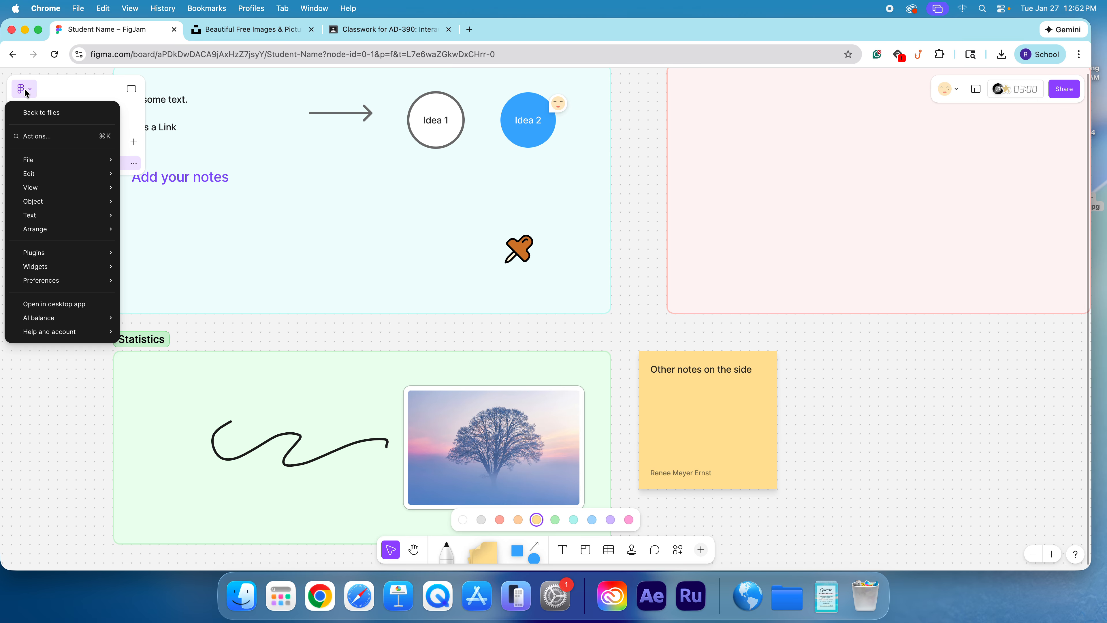
pyautogui.click(34, 114)
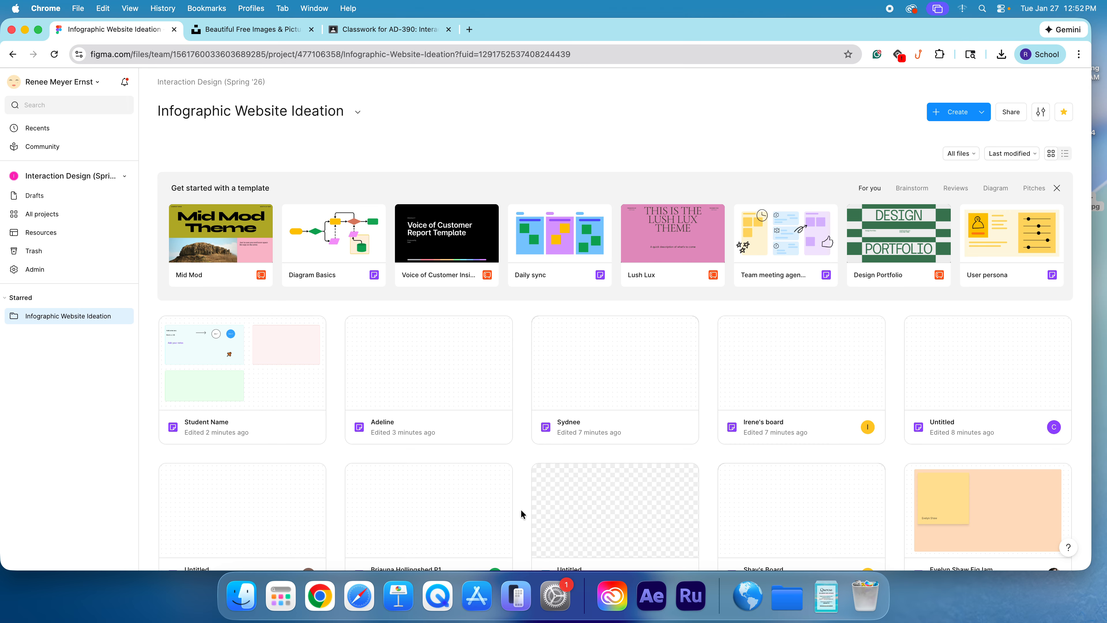
pyautogui.scroll(-5, 521, 509)
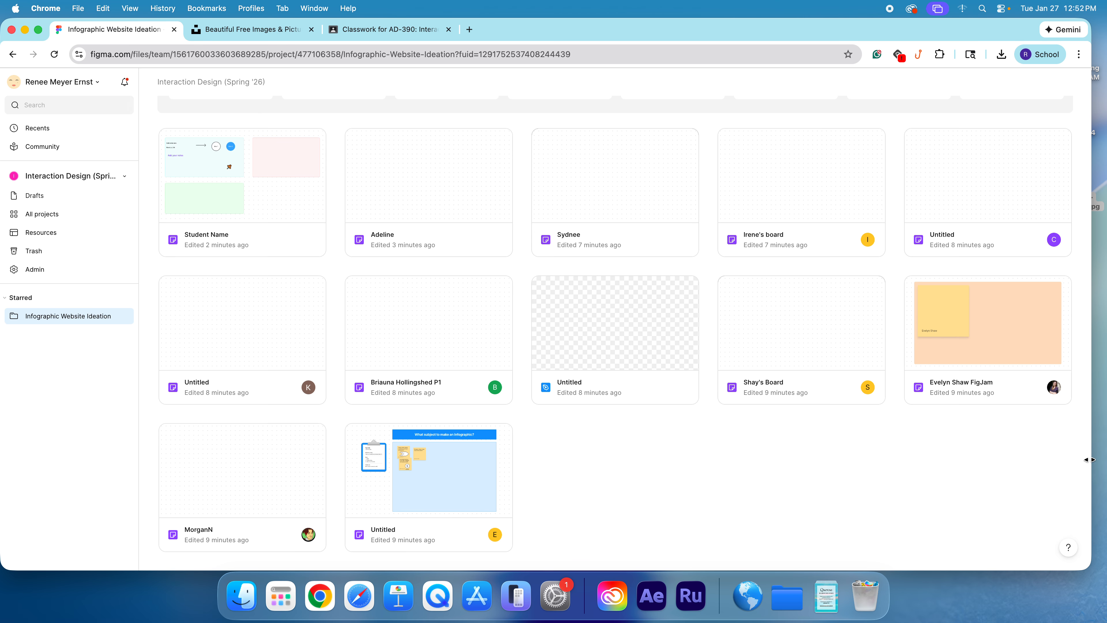